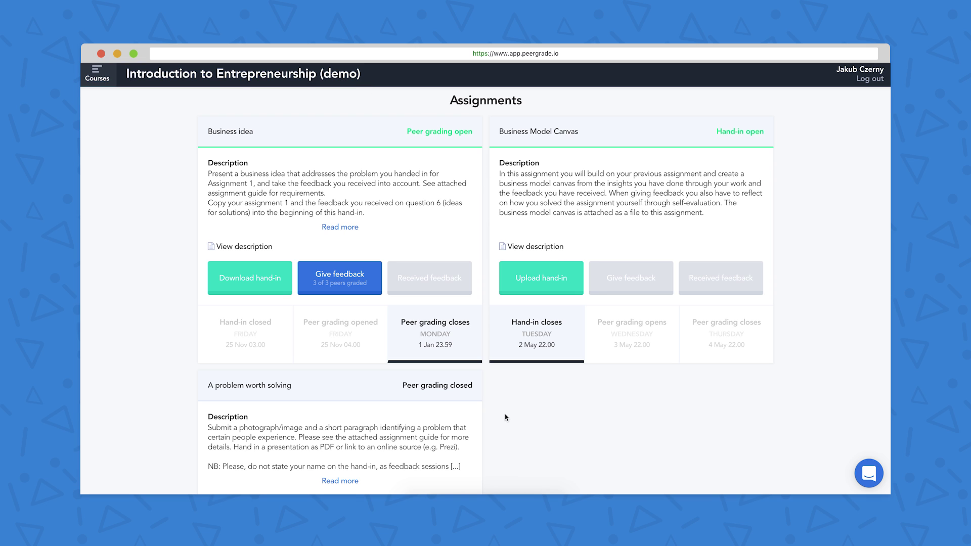
scroll(609, 461, down, 3)
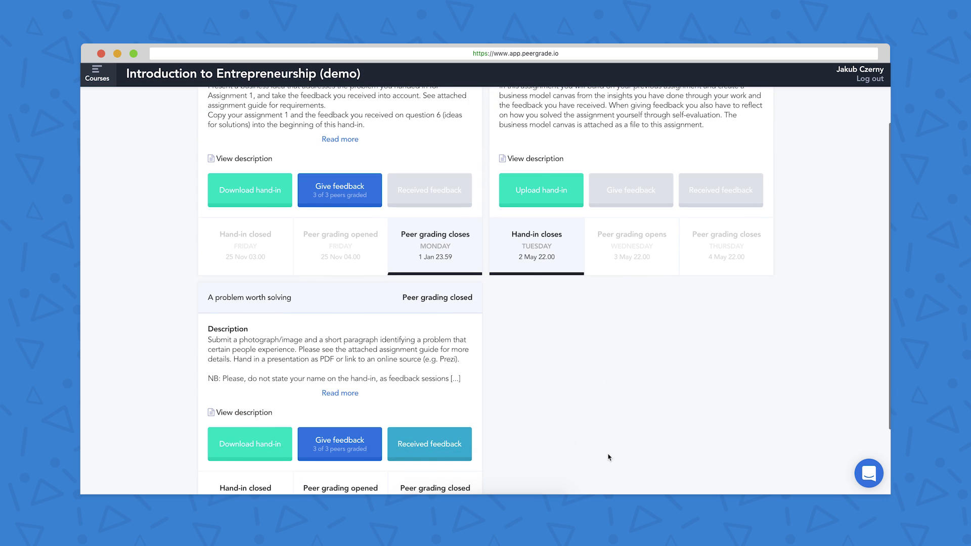
scroll(609, 458, up, 3)
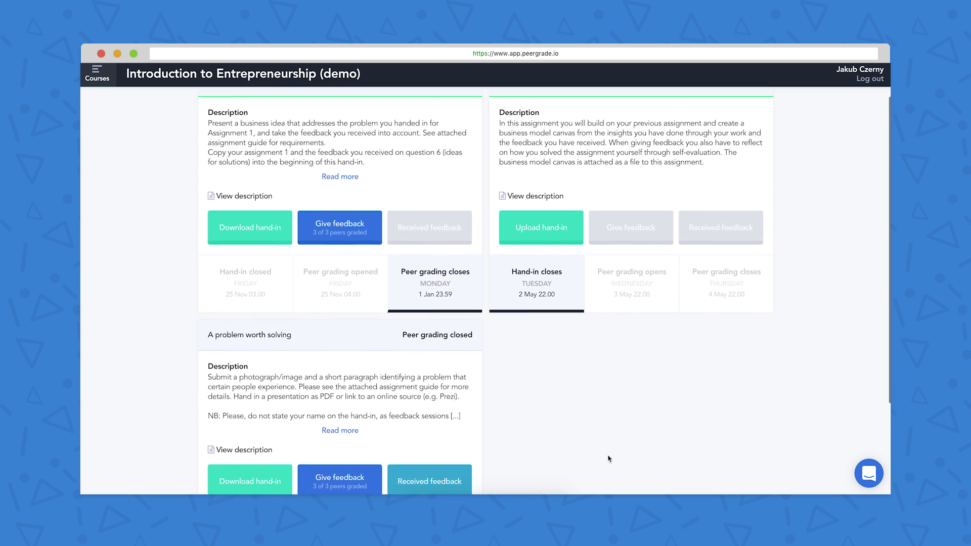
scroll(609, 459, up, 1)
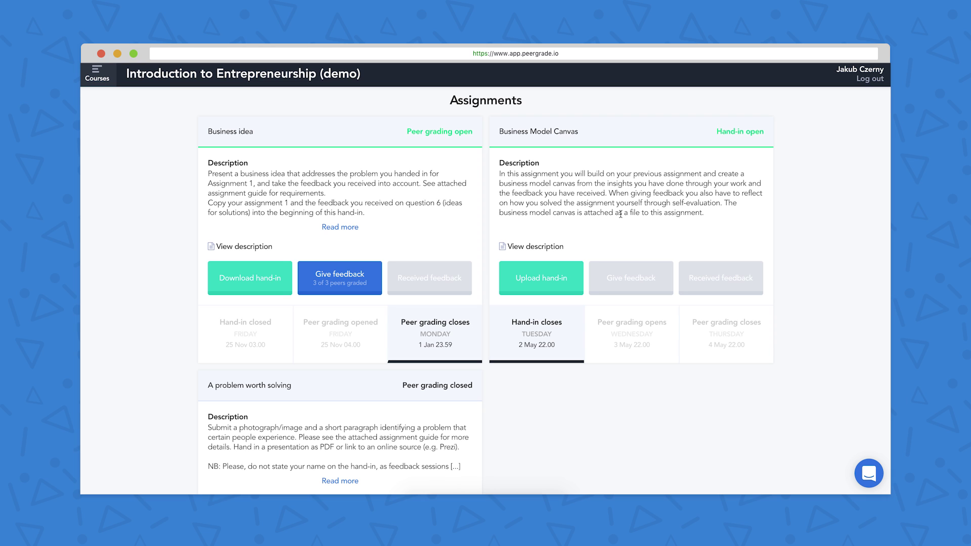
click(544, 282)
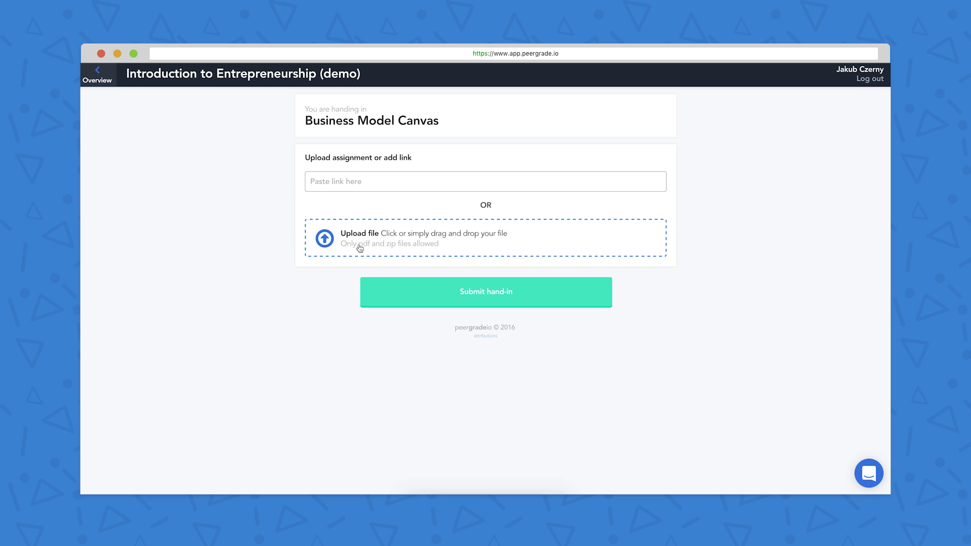
click(96, 76)
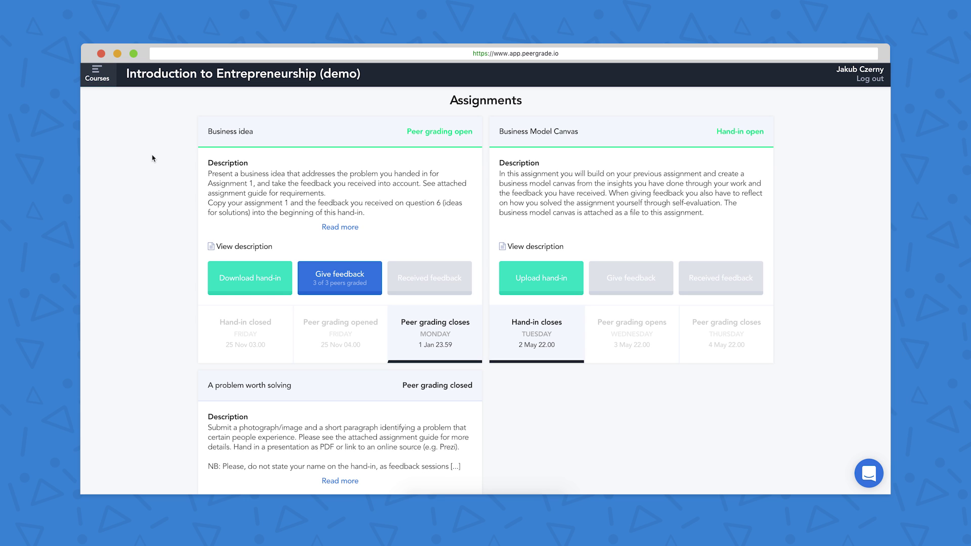
Start giving feedback on the Business idea hand-ins, beginning with Peer #1.
click(346, 284)
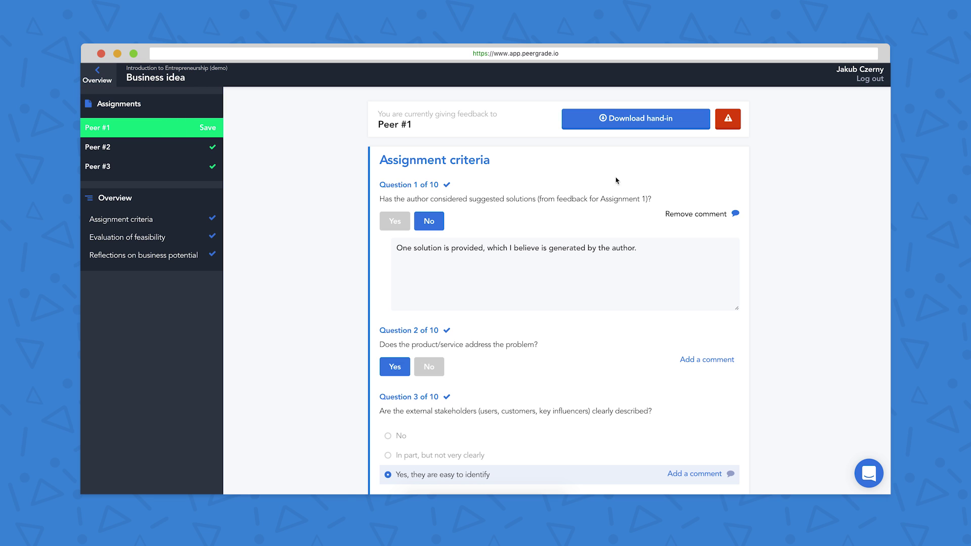
click(617, 122)
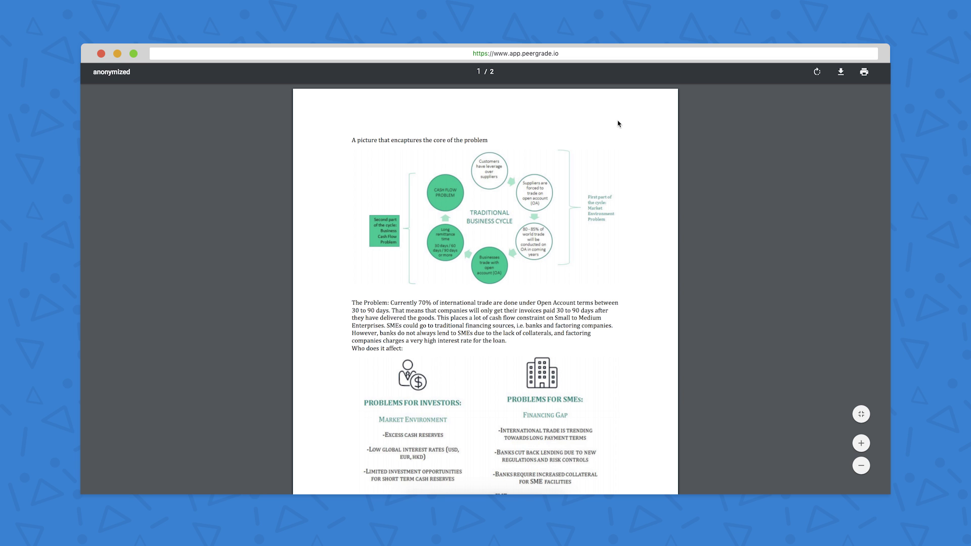
scroll(618, 124, down, 10)
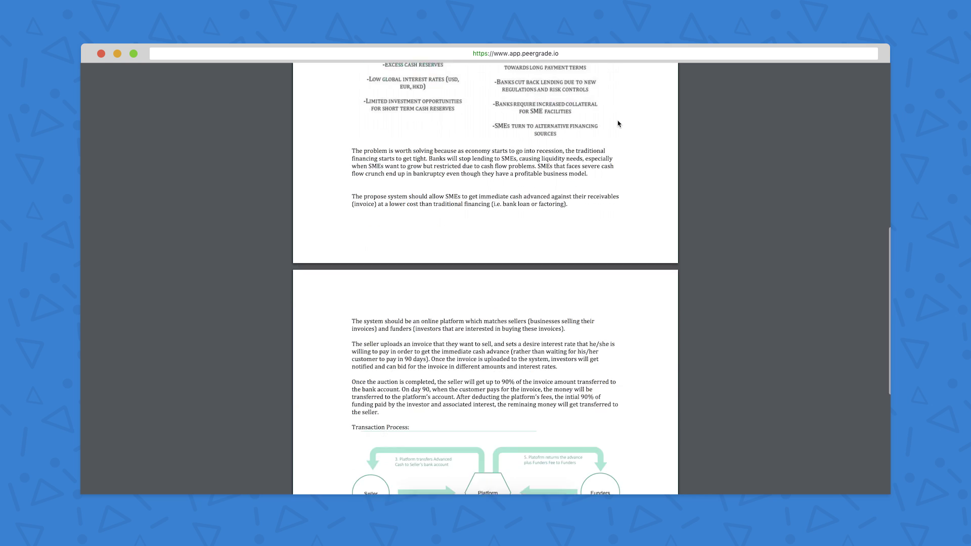
scroll(617, 123, down, 3)
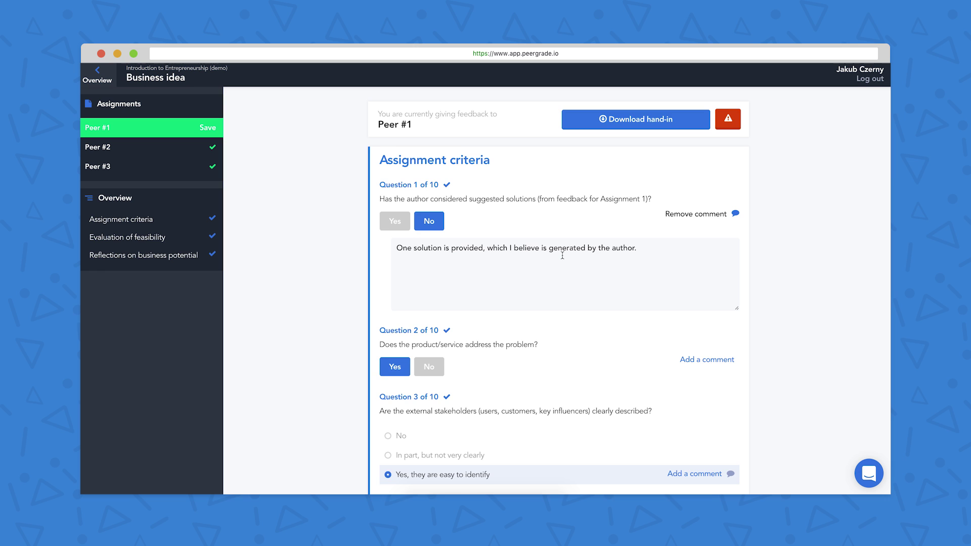
Scroll through Peer #1's answers down to Question 10, then return to the Assignments overview.
scroll(562, 255, down, 3)
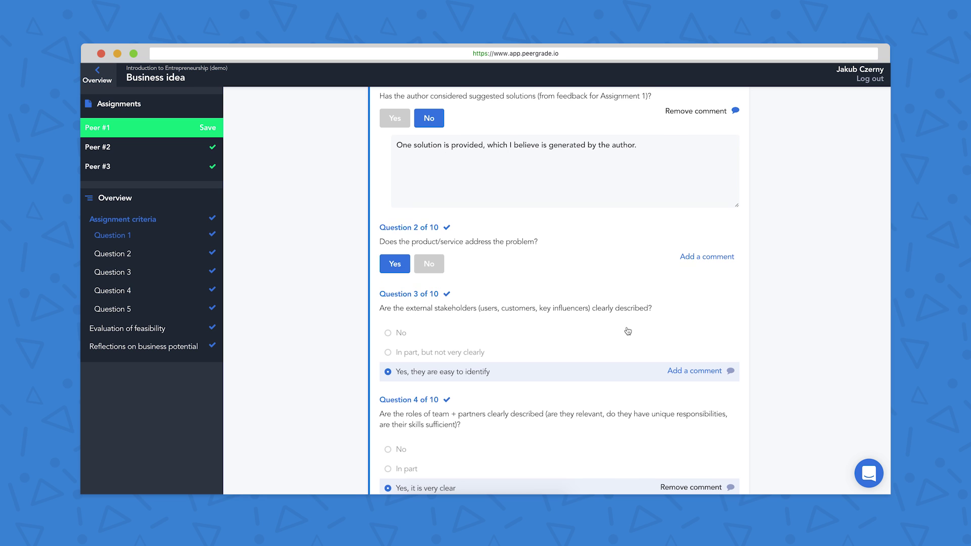
scroll(627, 332, down, 2)
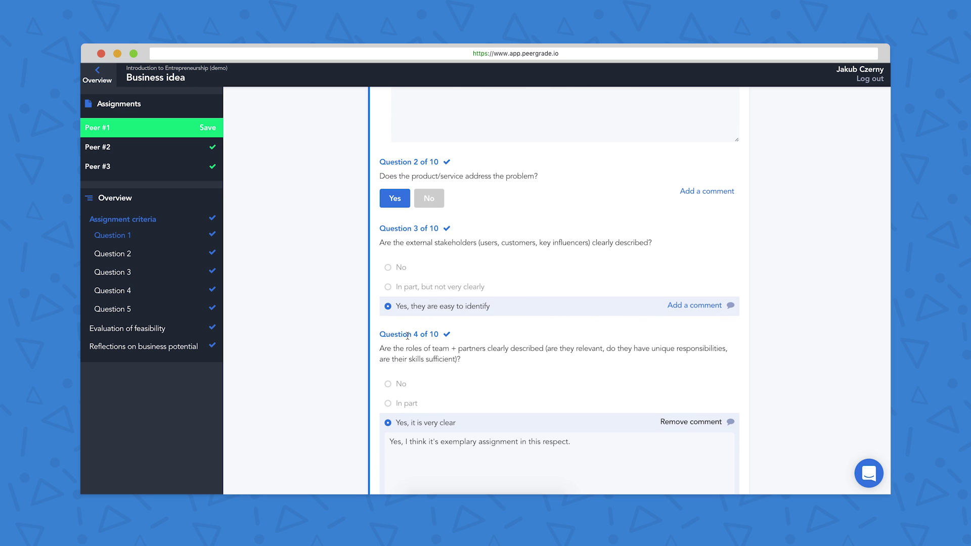
scroll(528, 327, down, 15)
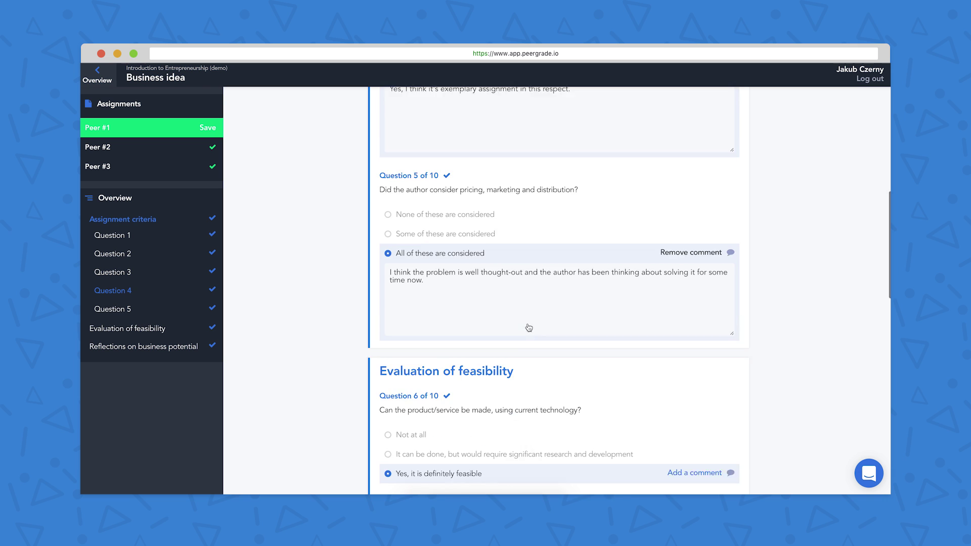
scroll(528, 327, down, 10)
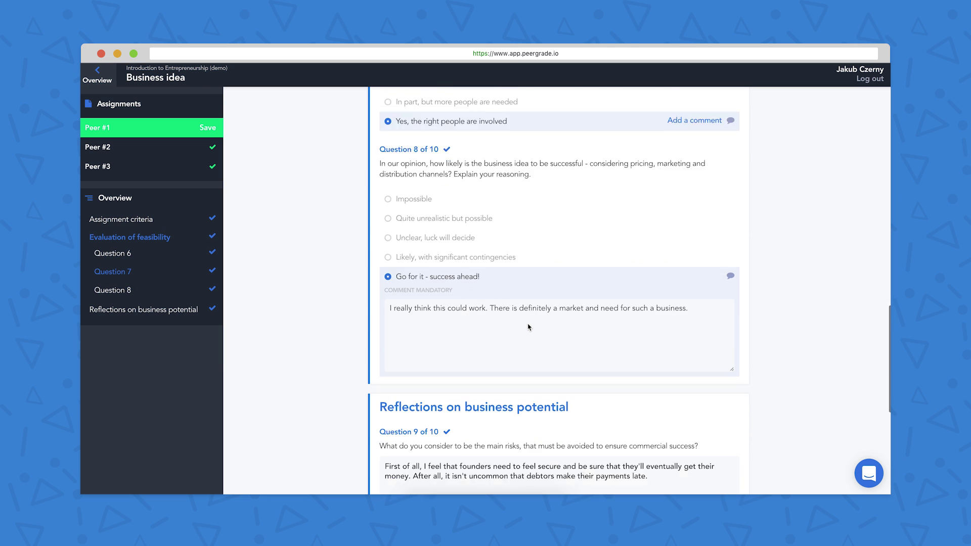
scroll(528, 328, down, 3)
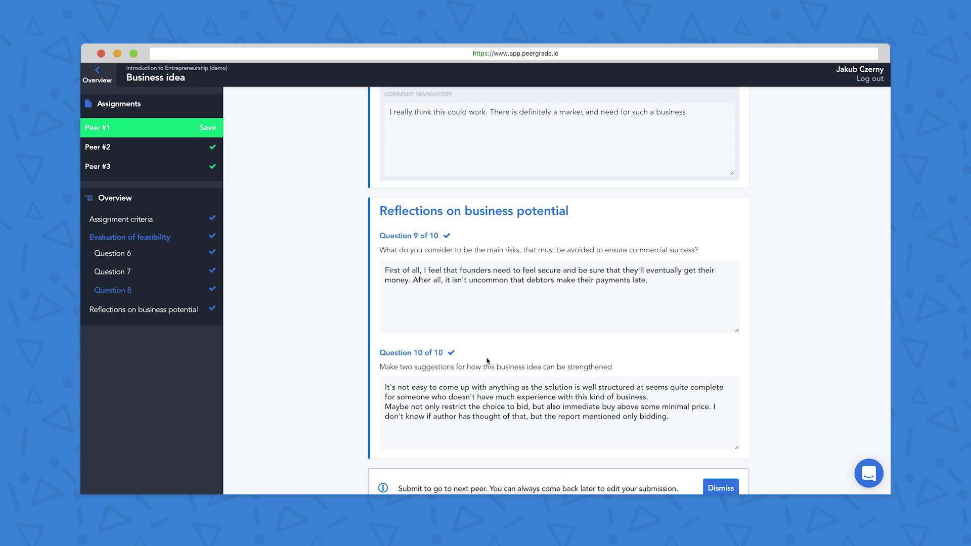
click(102, 73)
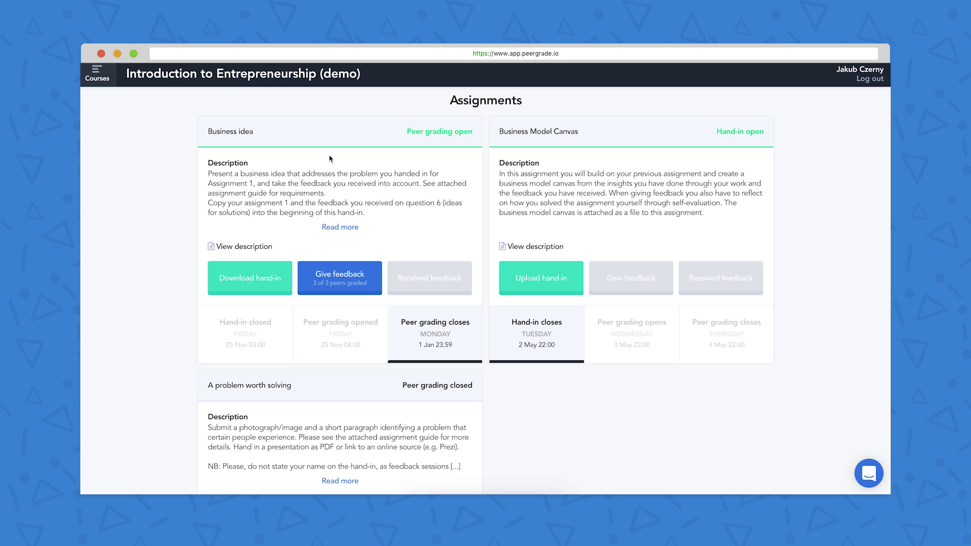
View received feedback on A problem worth solving from Grader #2, down to Question 3.
scroll(329, 159, down, 5)
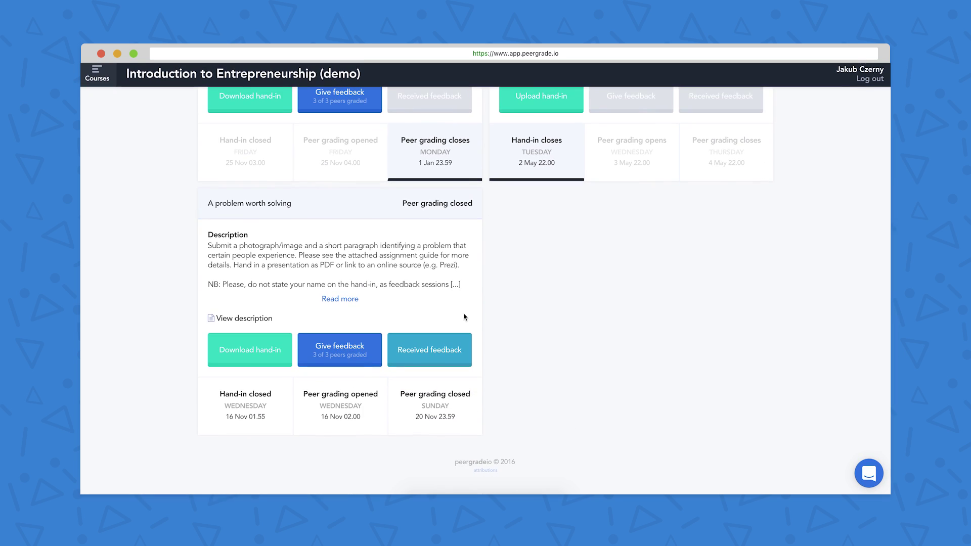
click(447, 354)
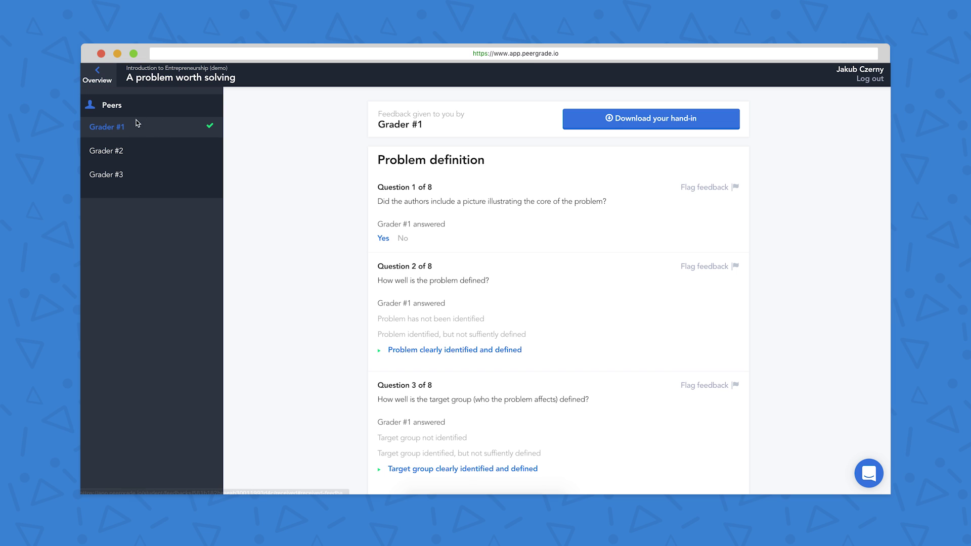
click(127, 157)
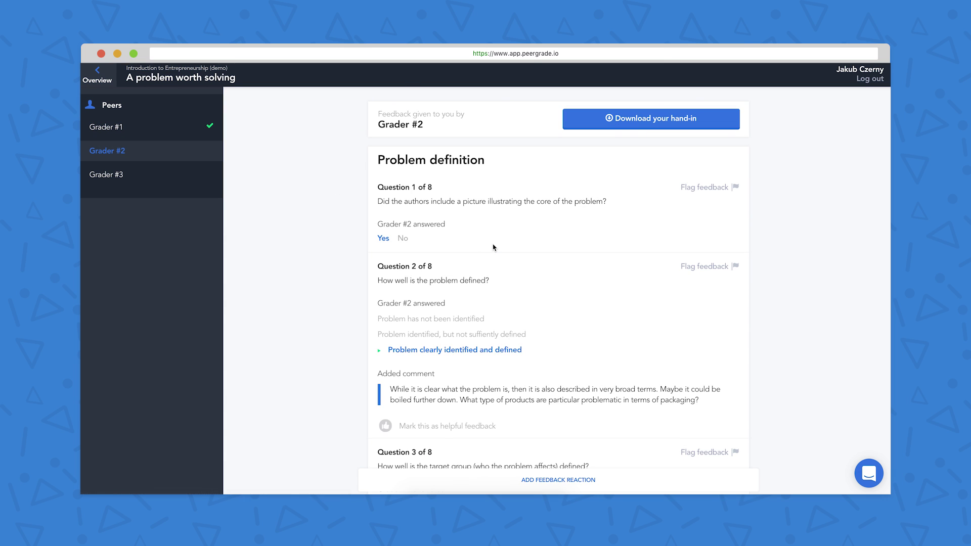
scroll(493, 248, down, 2)
scroll(670, 311, down, 3)
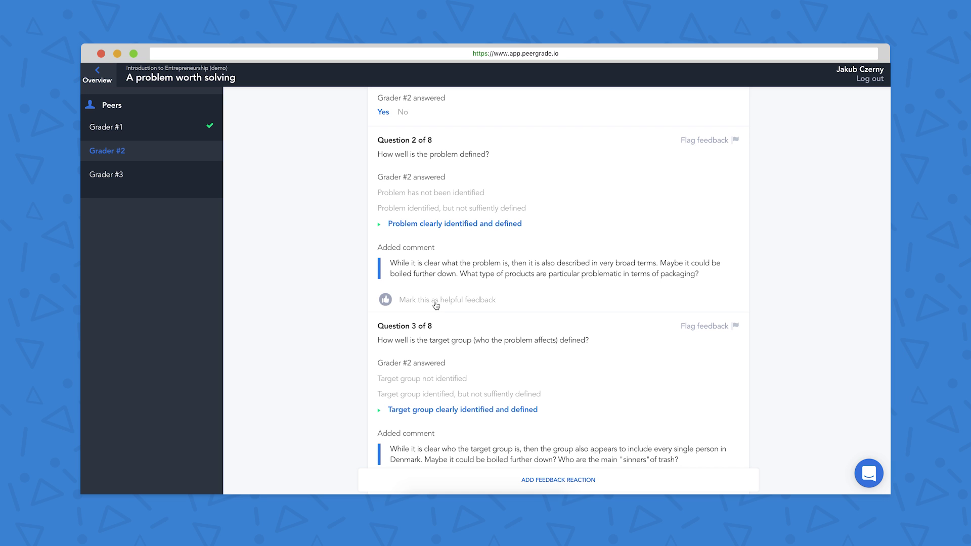
scroll(632, 356, down, 2)
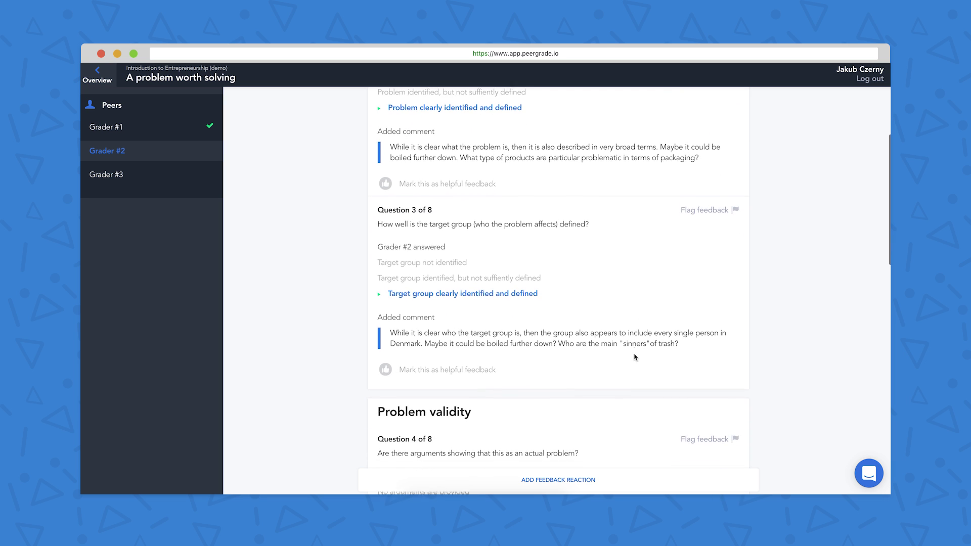
scroll(635, 357, down, 1)
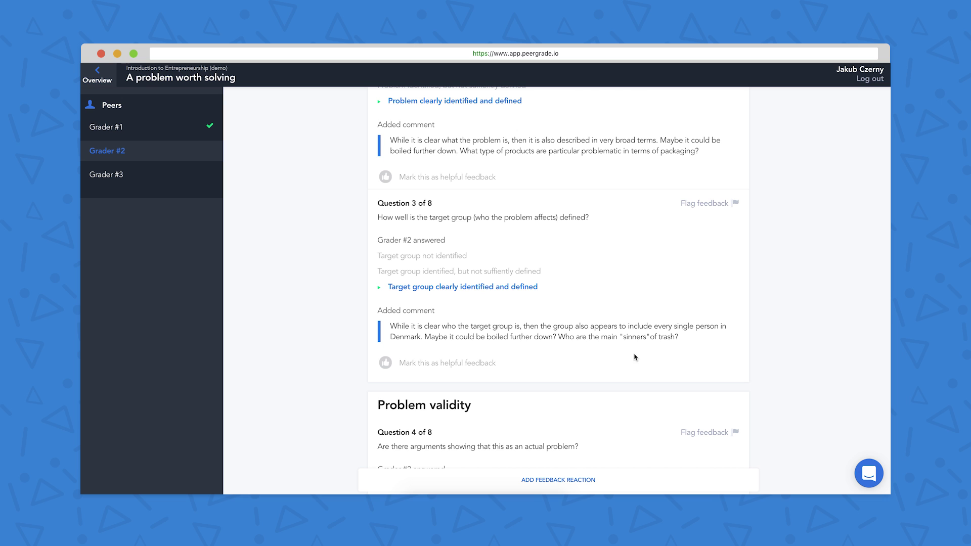
Open the Flag feedback dialog for Grader #2's Question 3 answer and select its explanation box.
click(702, 203)
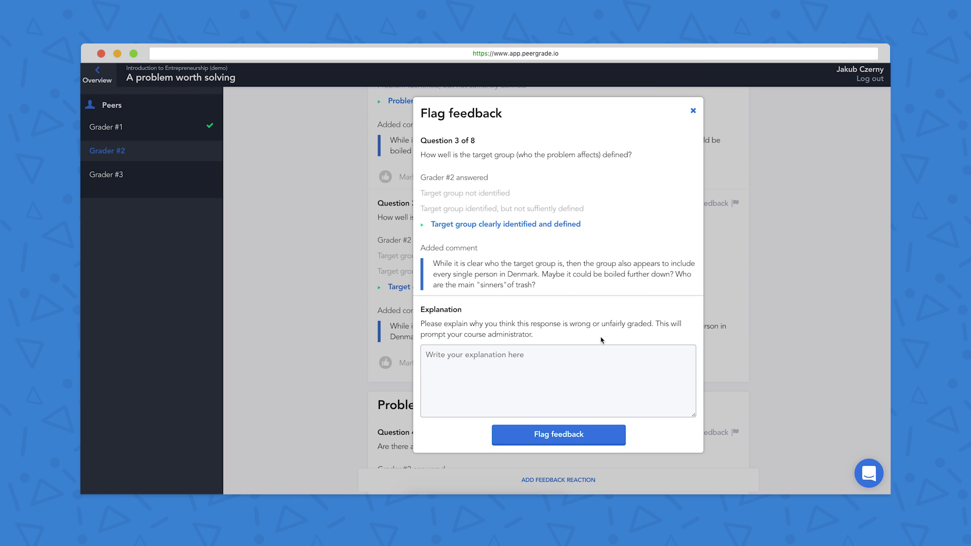
click(570, 376)
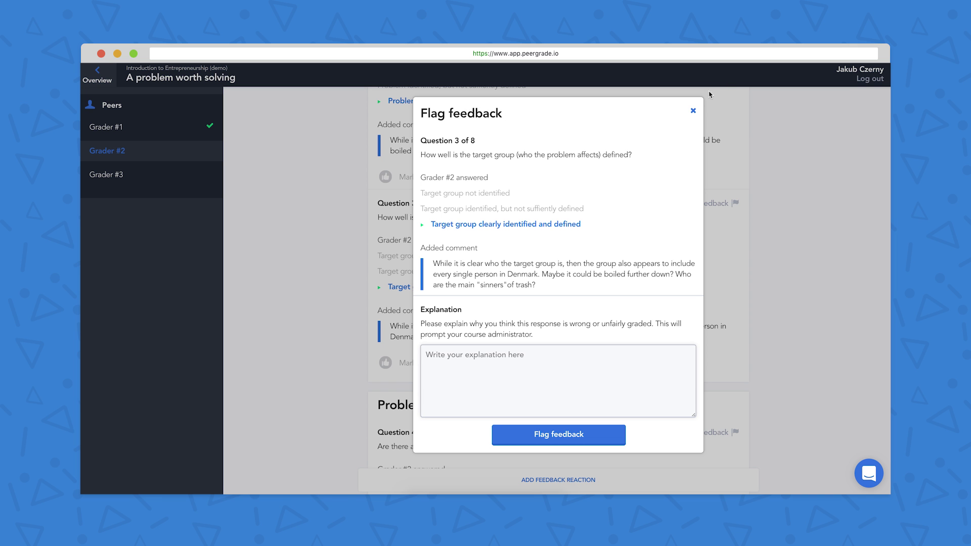
Close the flag form without flagging and scroll further down Grader #2's feedback.
click(693, 110)
scroll(725, 245, down, 1)
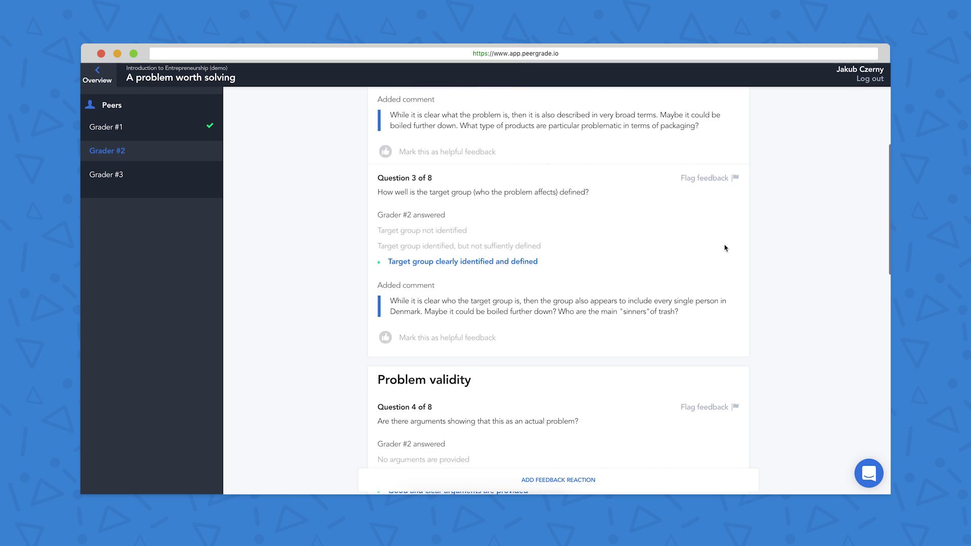
scroll(724, 247, down, 10)
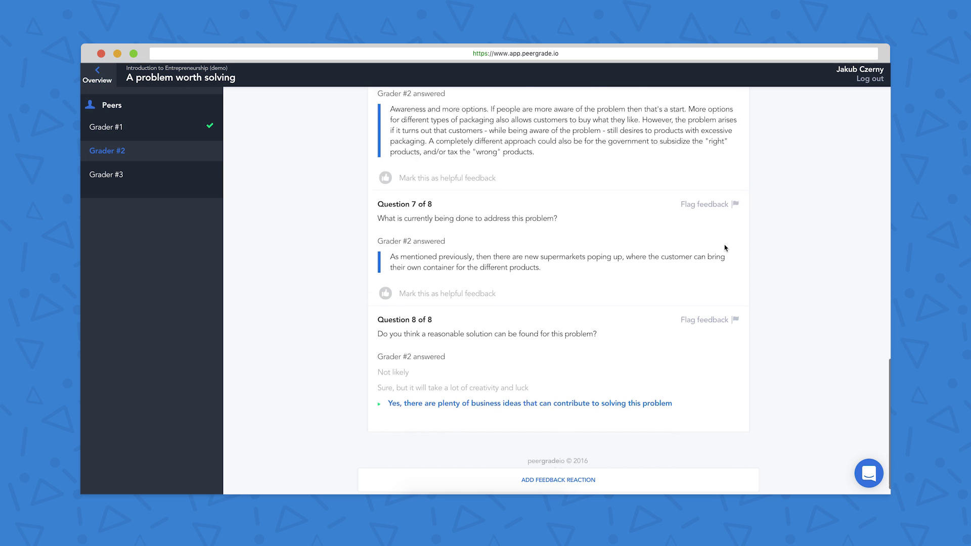
scroll(725, 248, down, 1)
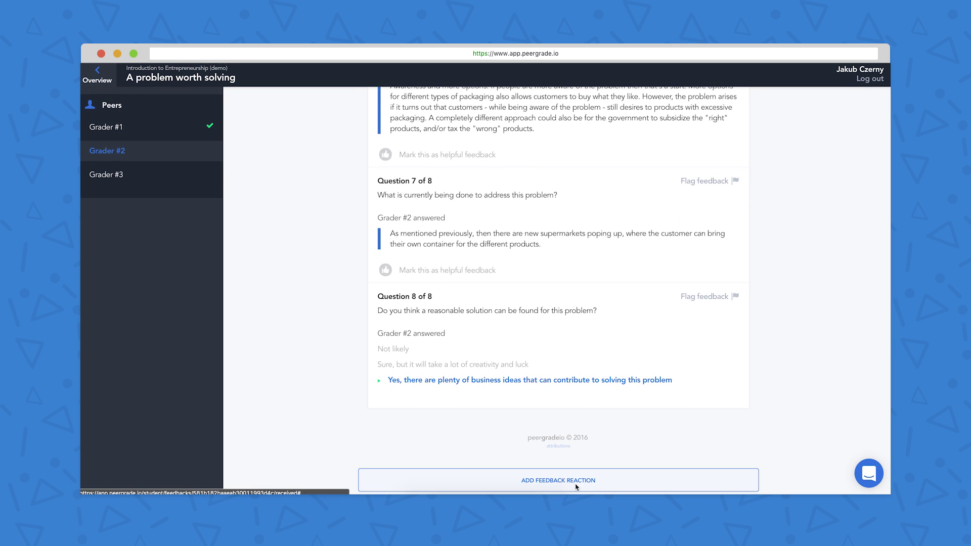
Rate Grader #2's feedback very useful with minor flaws, marking Specificity and Justification for improvement.
click(559, 480)
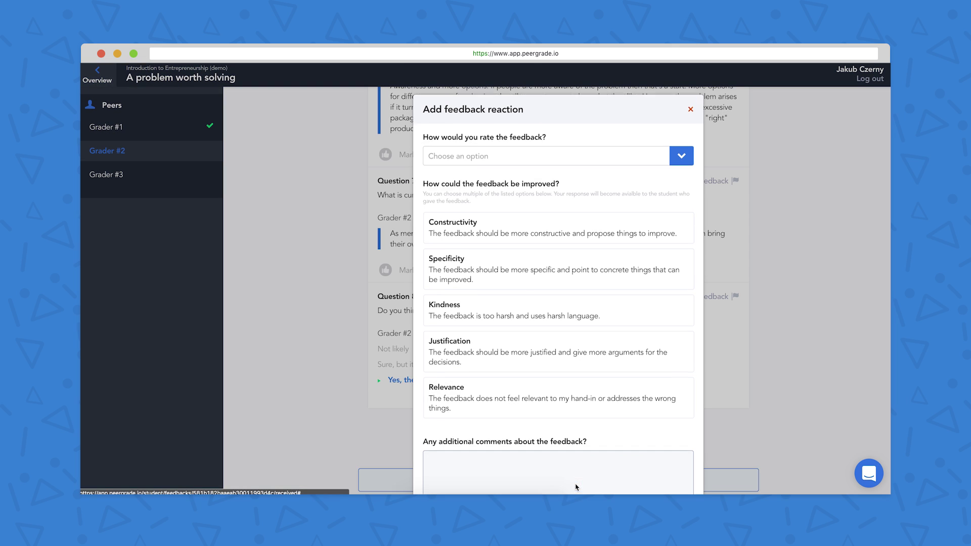
click(563, 165)
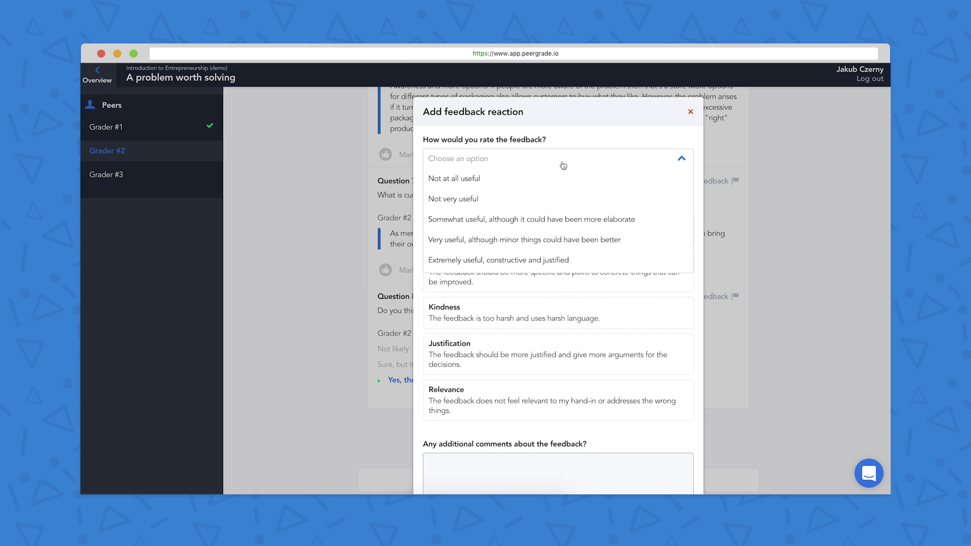
click(560, 240)
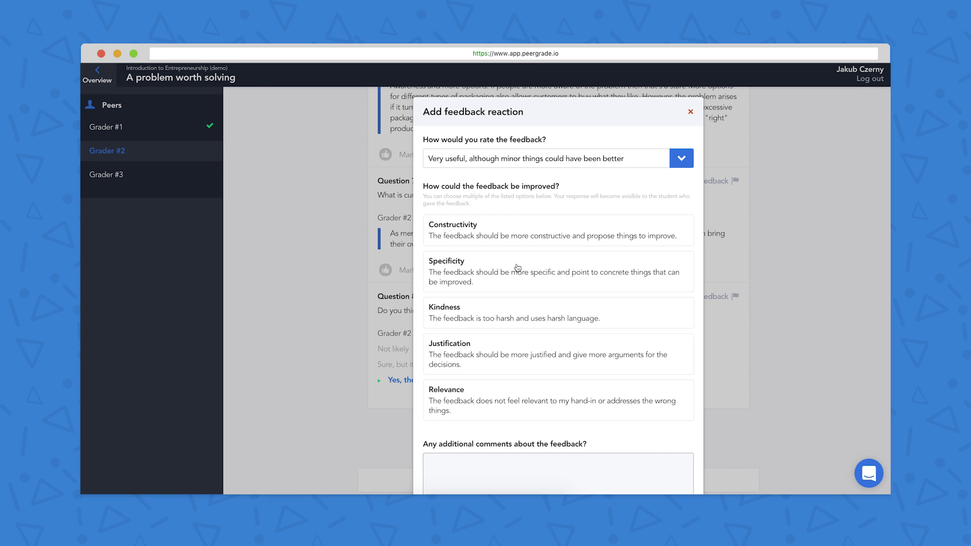
scroll(533, 331, down, 3)
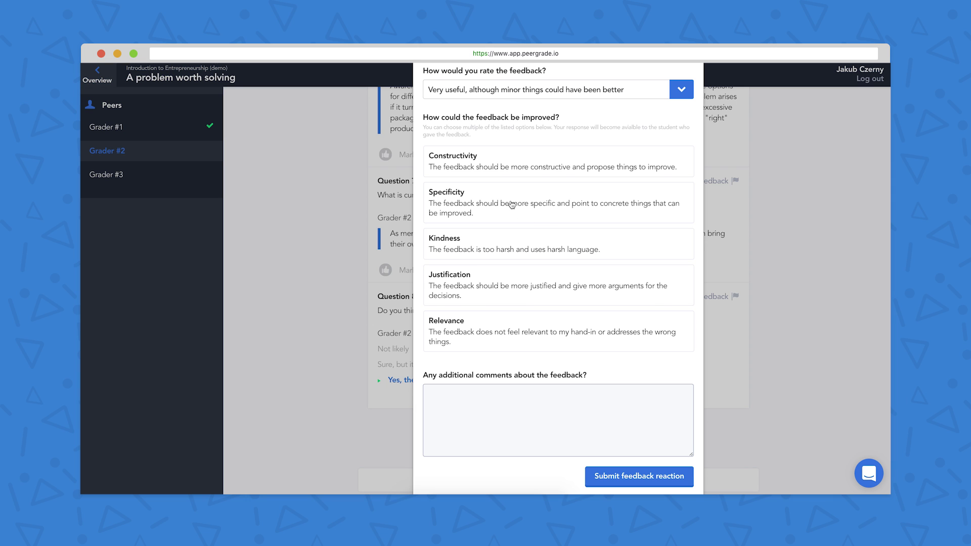
click(512, 204)
click(491, 295)
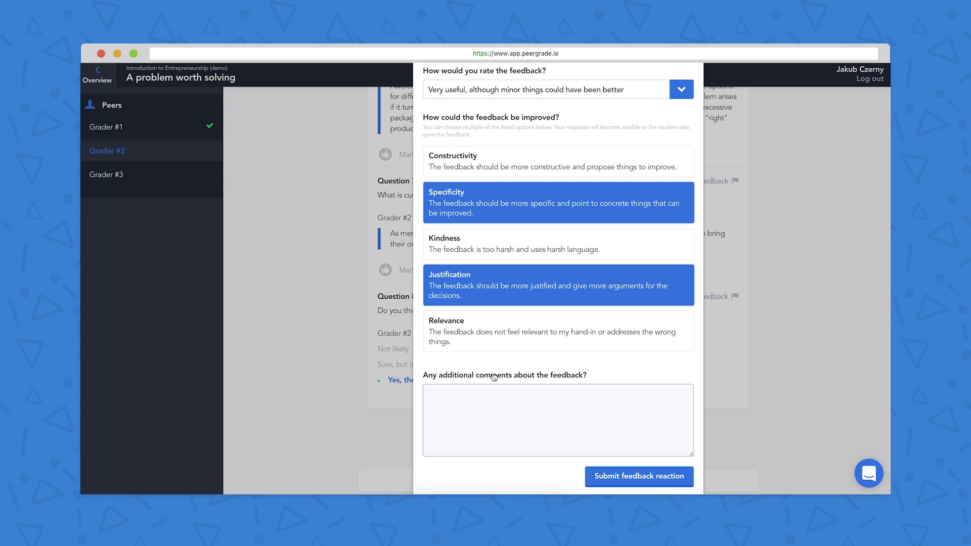
click(479, 408)
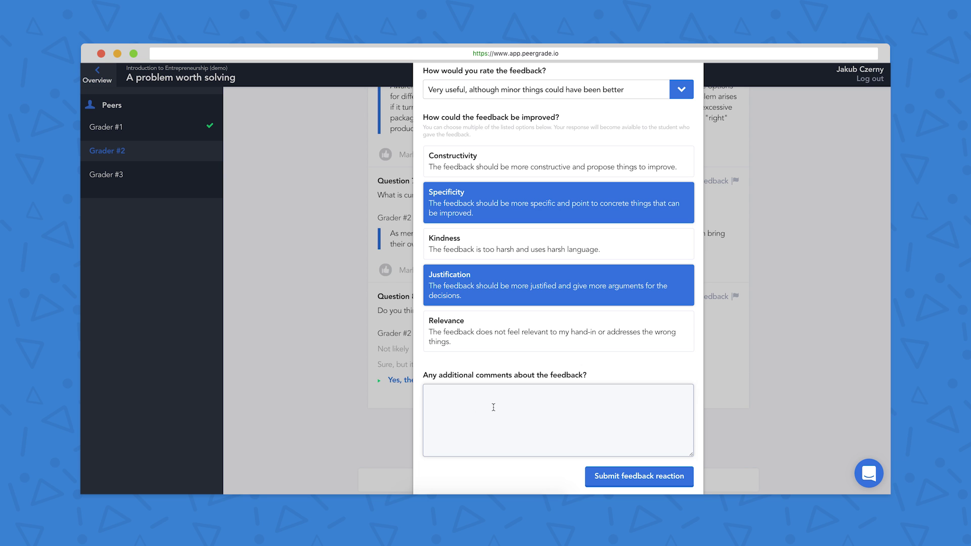
click(739, 407)
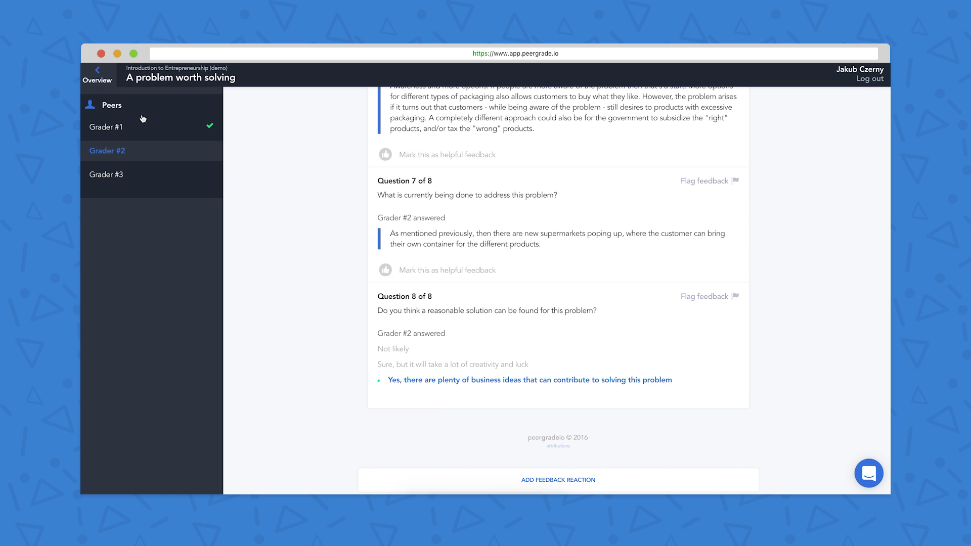
Return to the teacher's Course overview, showing Business idea at 23 of 28 hand-ins.
click(97, 74)
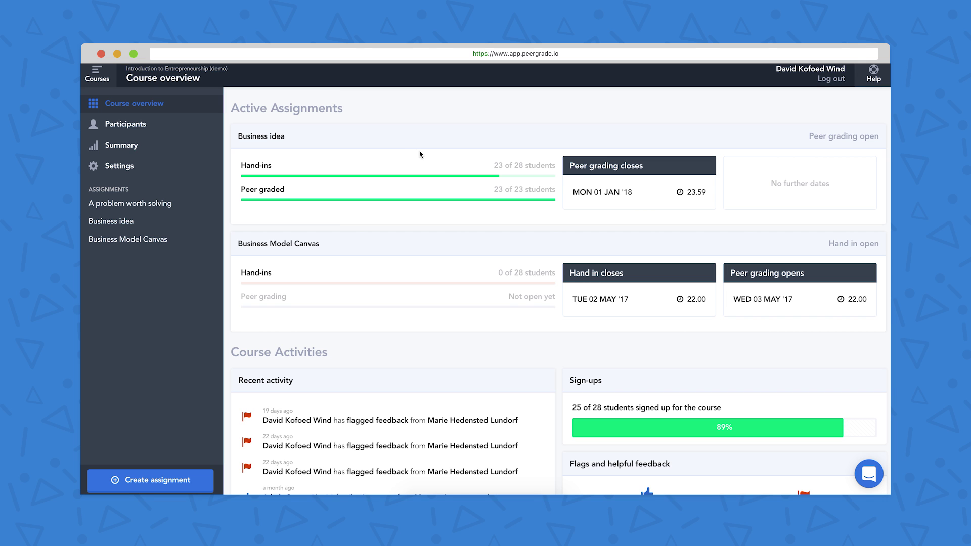
scroll(494, 261, down, 5)
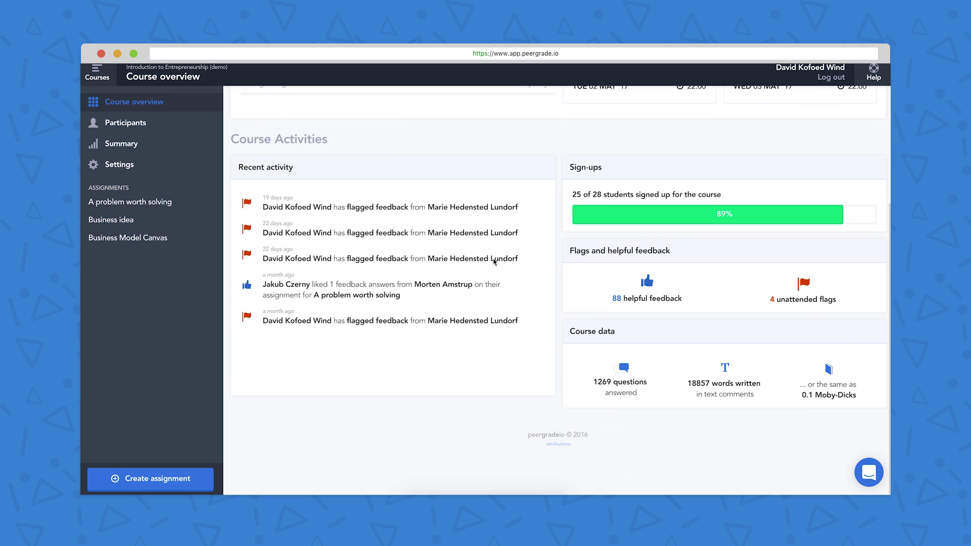
scroll(494, 262, up, 2)
scroll(494, 261, up, 3)
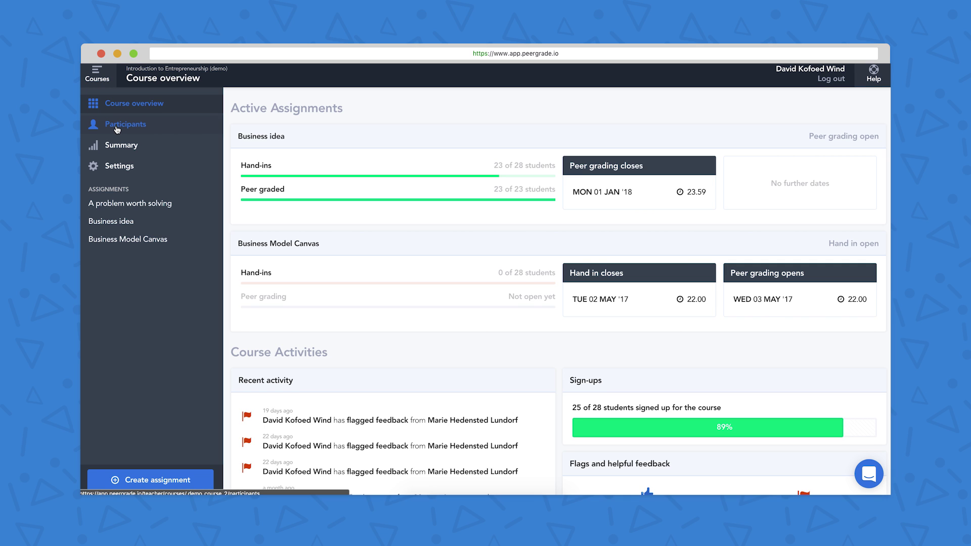
Browse the Participants list, then try the Name field and 'Add students via course code'.
click(117, 129)
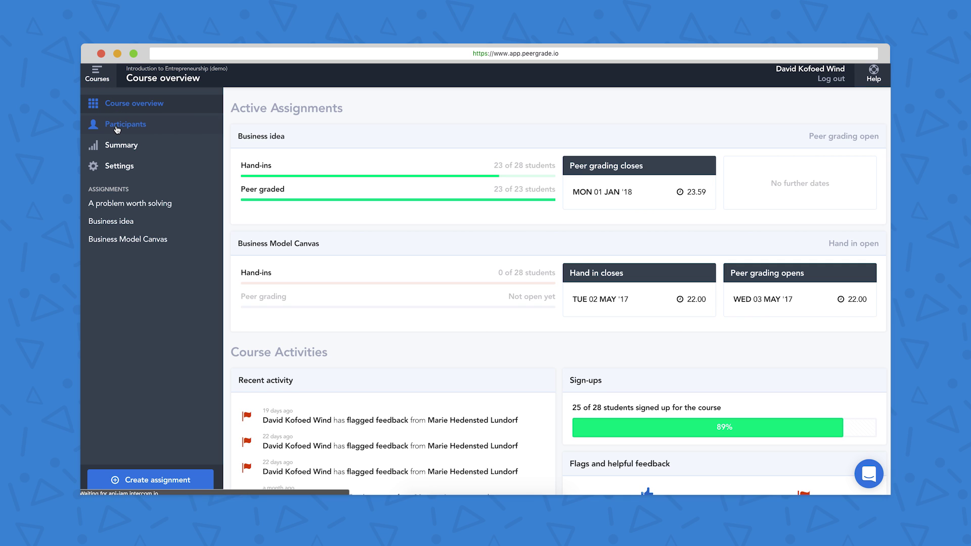
scroll(495, 263, down, 2)
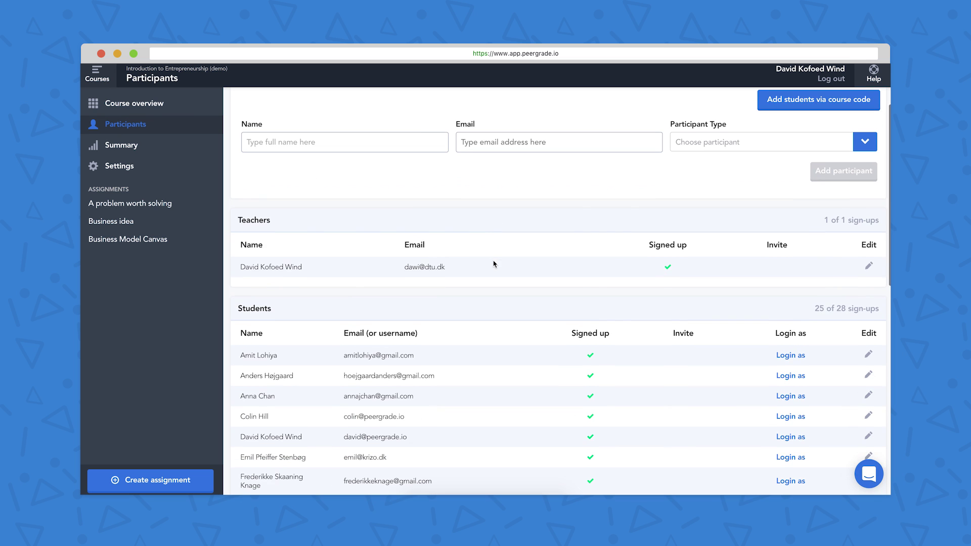
scroll(625, 329, down, 6)
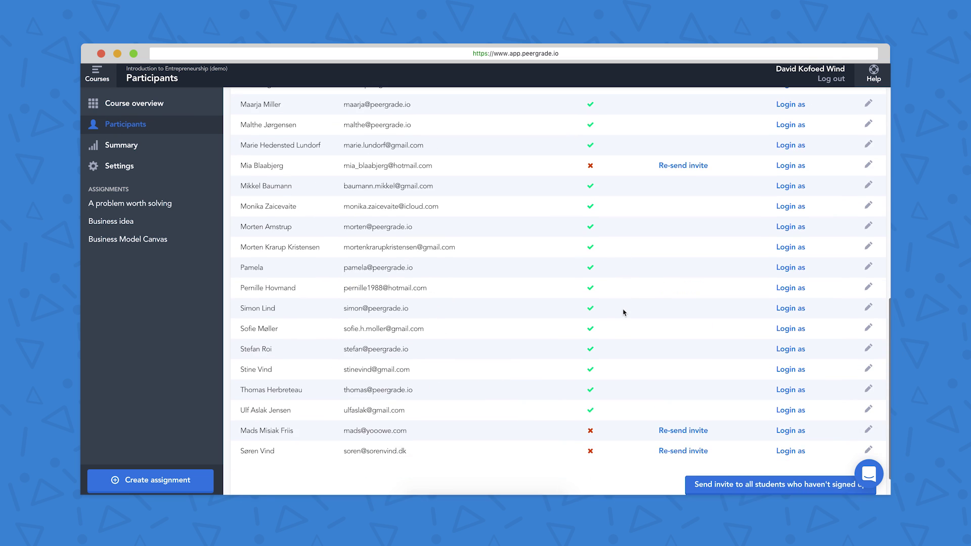
scroll(623, 314, up, 10)
scroll(624, 312, up, 3)
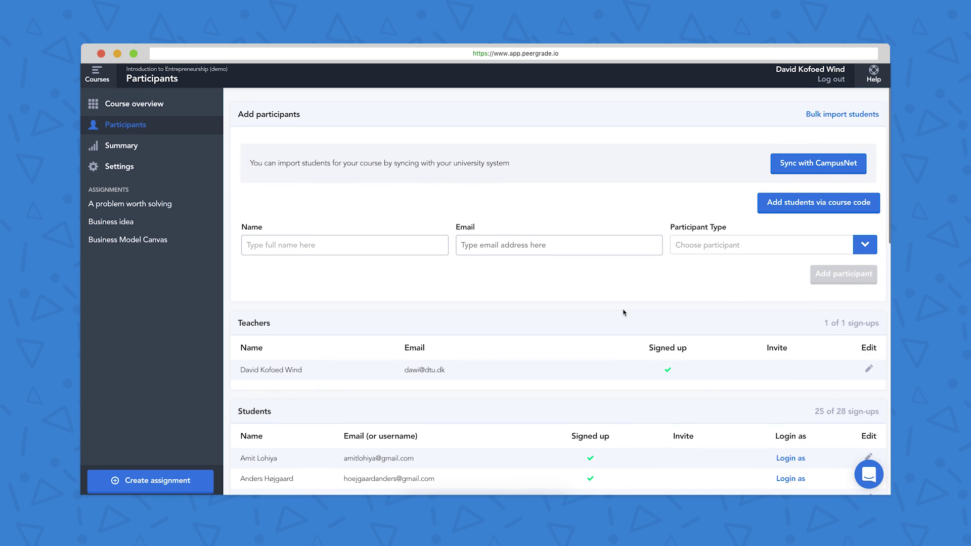
click(395, 249)
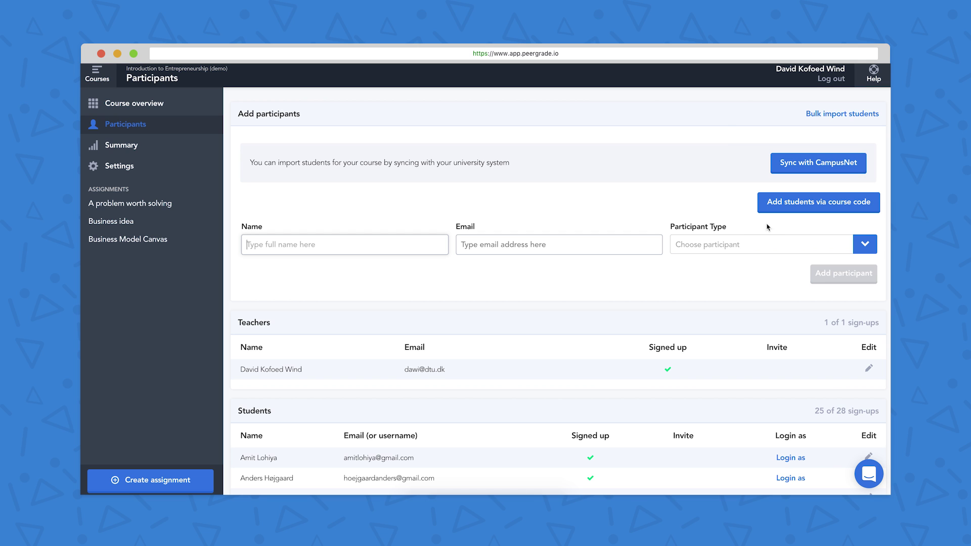
click(778, 211)
Open A problem worth solving's Overview and scroll through its deadlines, hand-ins and grade distribution.
click(94, 107)
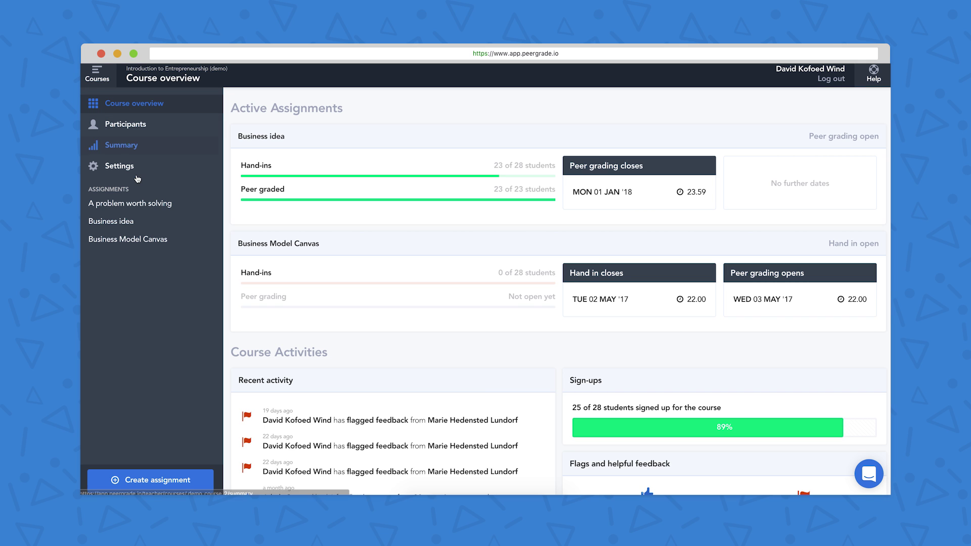
click(138, 209)
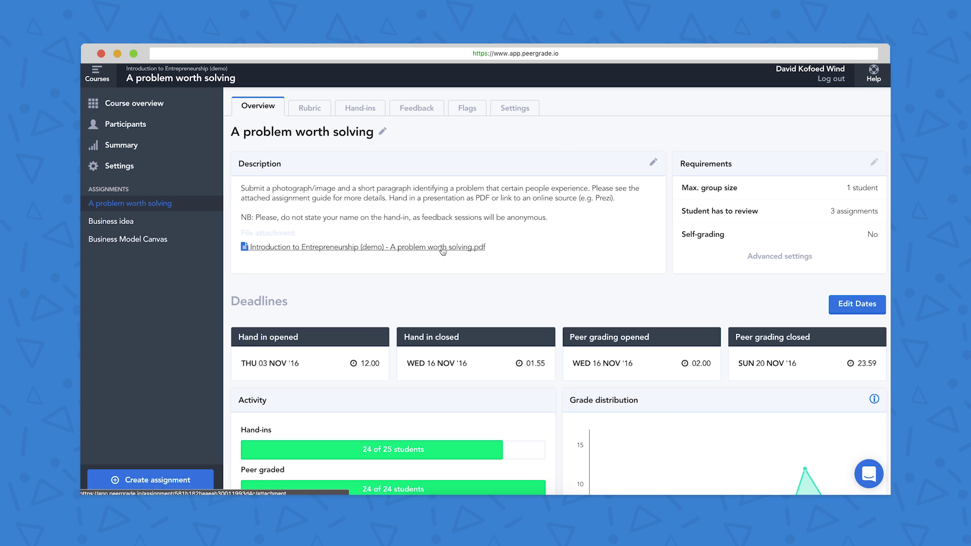
scroll(455, 260, down, 2)
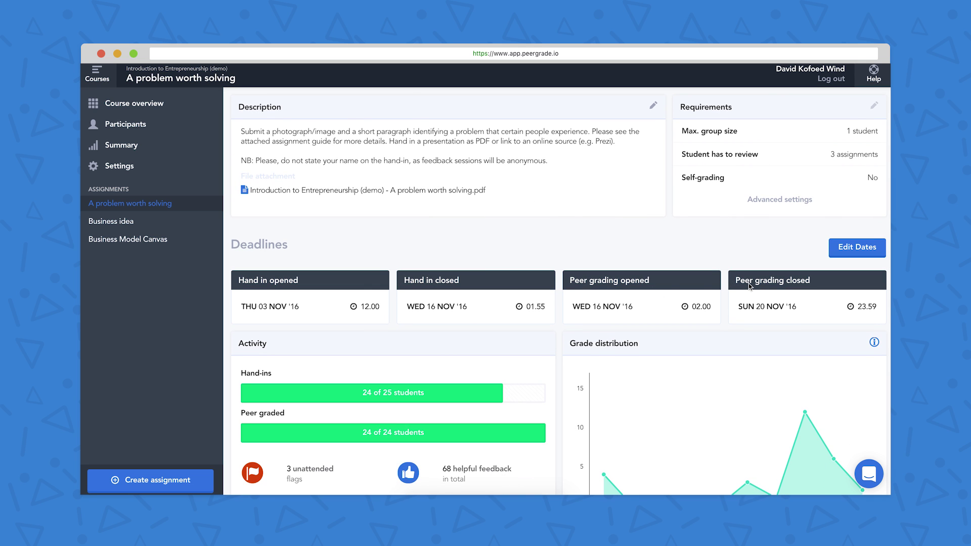
scroll(691, 371, down, 3)
mouse_move(690, 371)
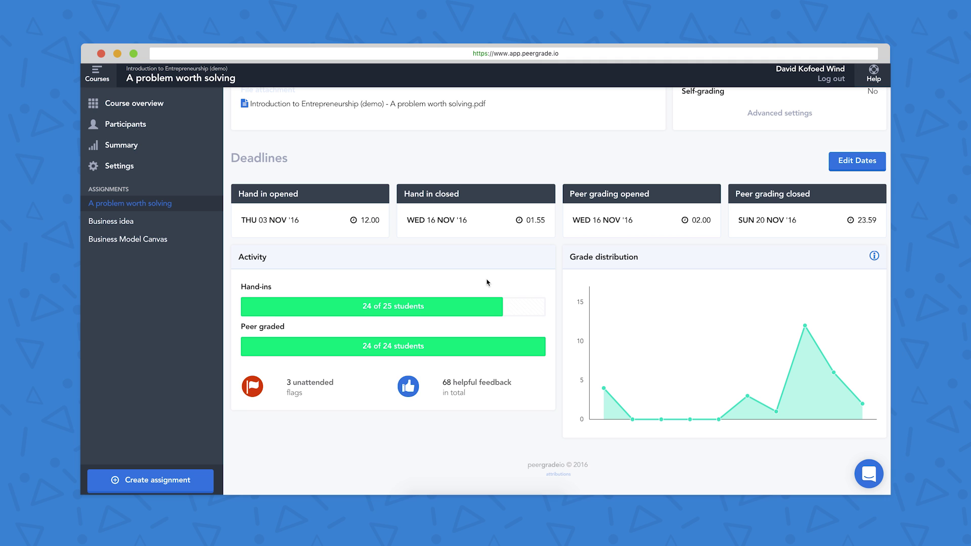
scroll(522, 251, up, 1)
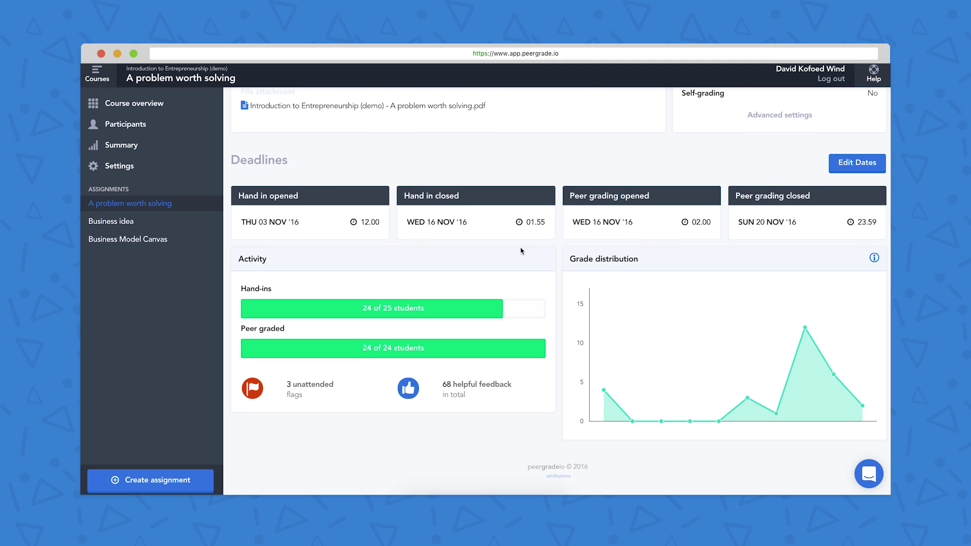
scroll(522, 251, up, 5)
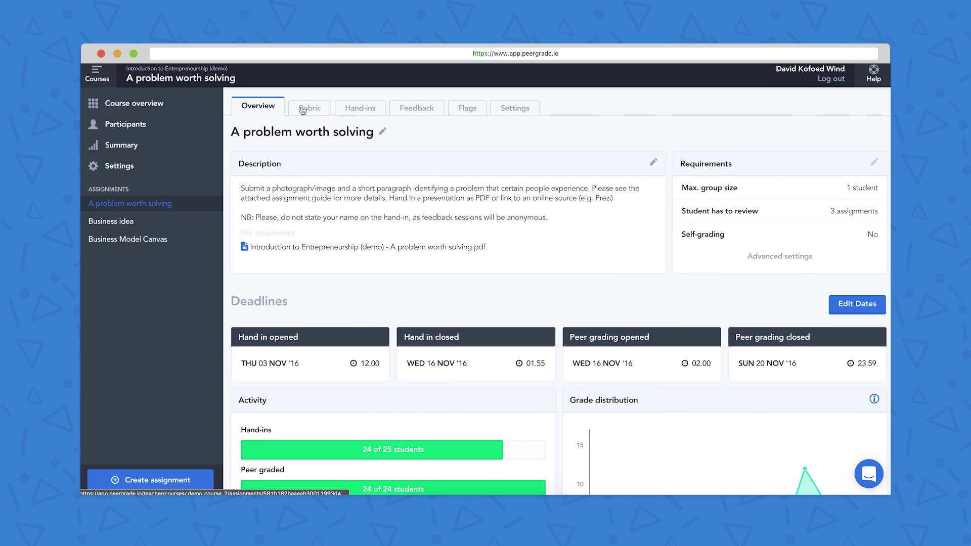
Show the Rubric tab's performance charts, peer-grading time and Problem definition questions.
click(302, 109)
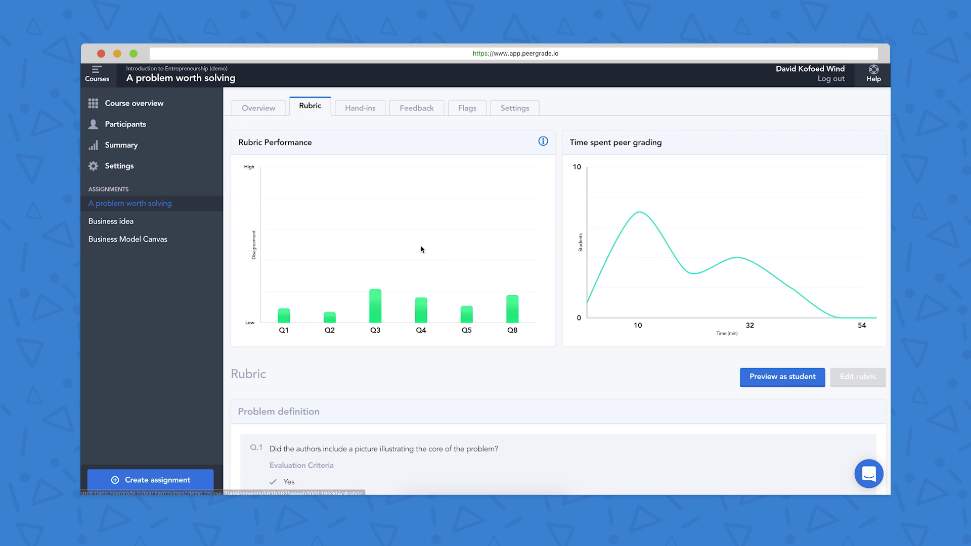
scroll(421, 249, down, 3)
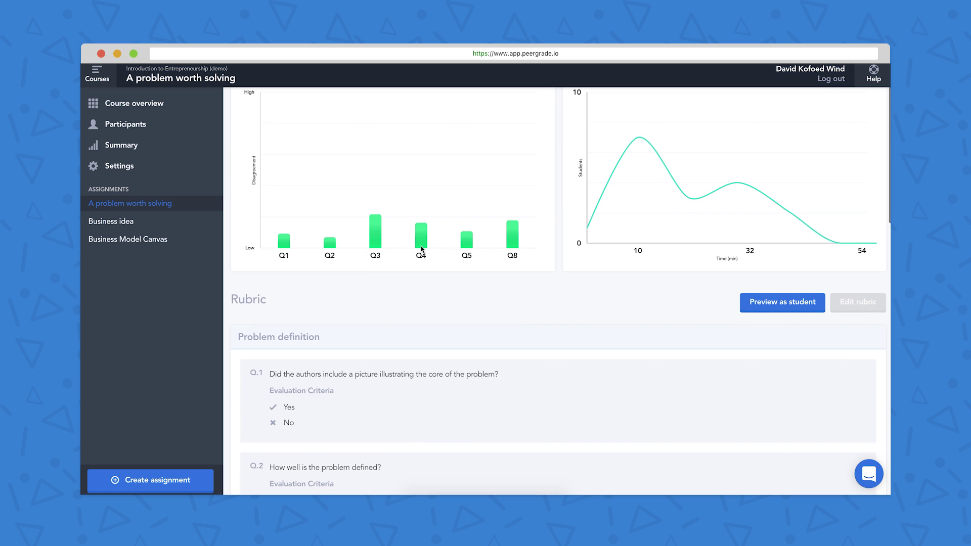
scroll(421, 249, down, 3)
scroll(421, 249, down, 12)
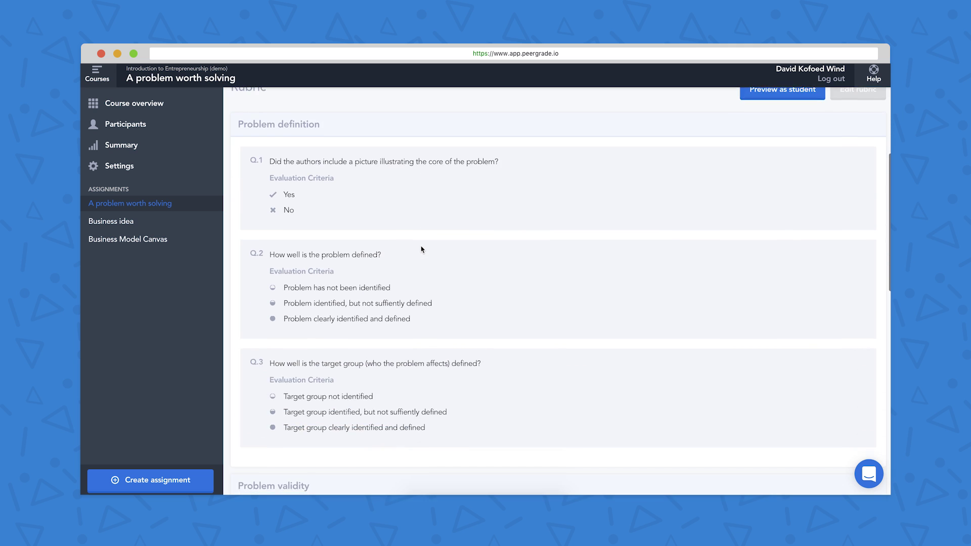
scroll(421, 249, down, 2)
scroll(421, 249, up, 15)
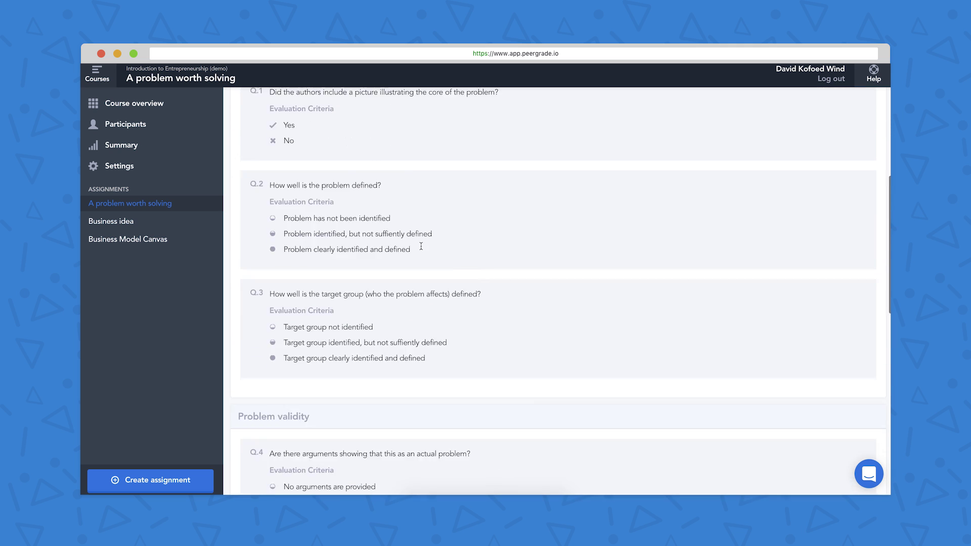
List hand-ins by score and expand the top one, whose graders gave 100%, 100% and 83%.
click(361, 108)
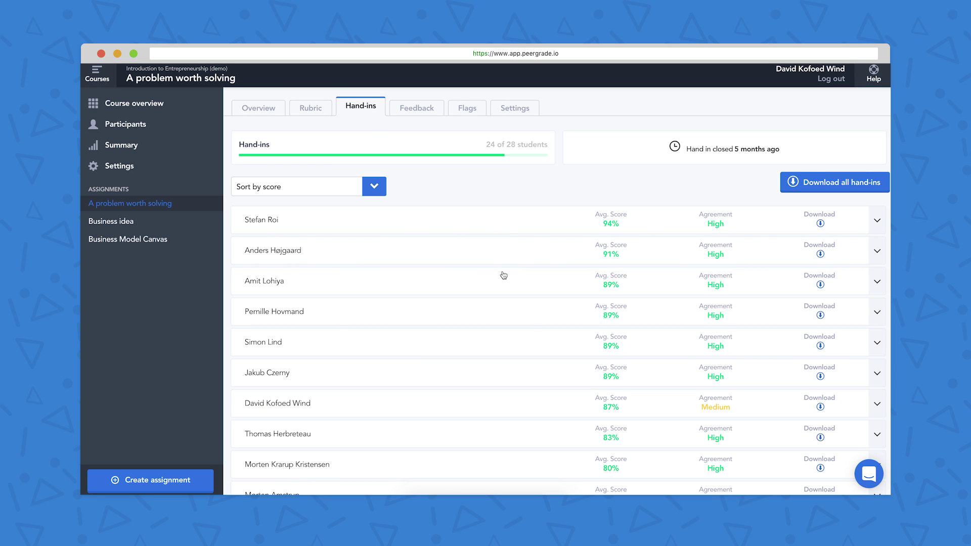
scroll(504, 275, down, 6)
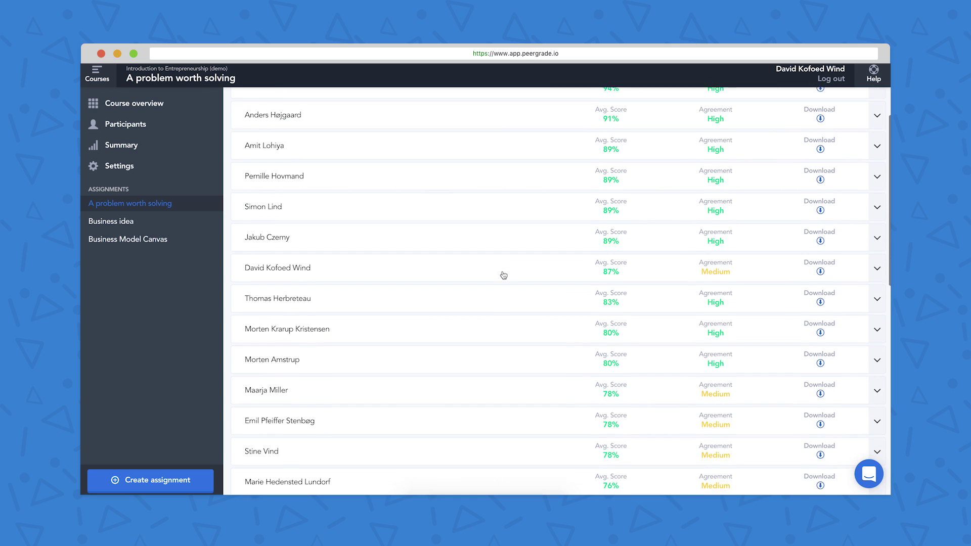
scroll(503, 275, up, 8)
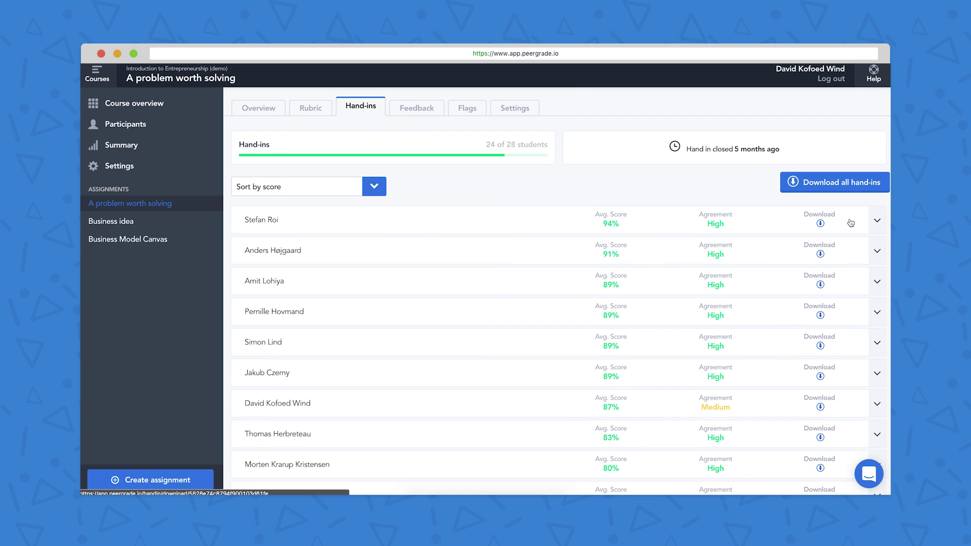
click(878, 221)
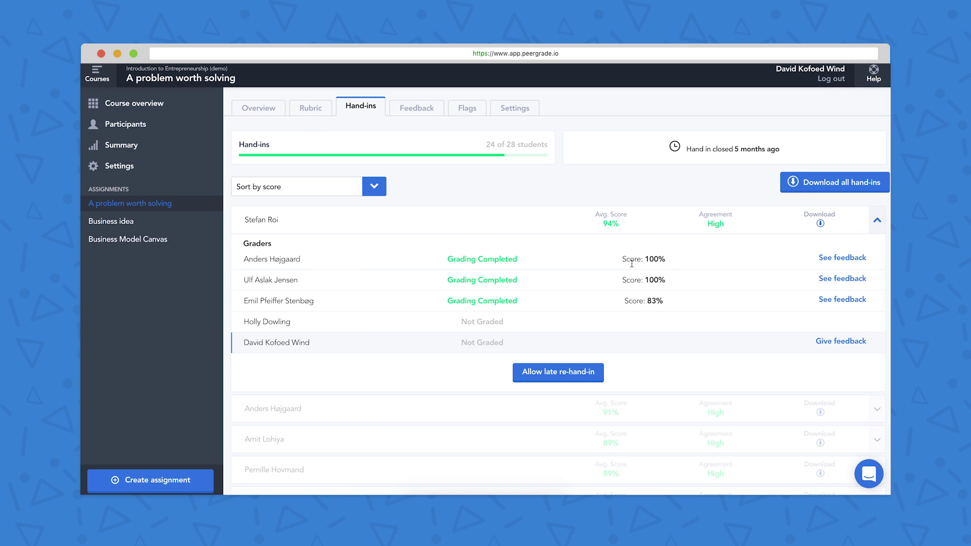
Review the assignment settings (PDF uploads, individual hand-ins, 3 evaluations each), then return to the course overview.
click(523, 113)
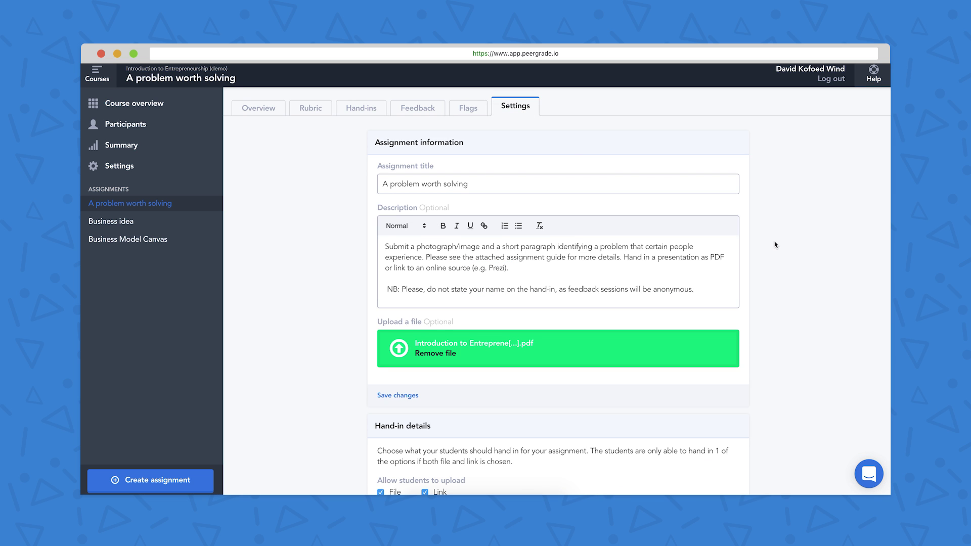
scroll(775, 244, down, 5)
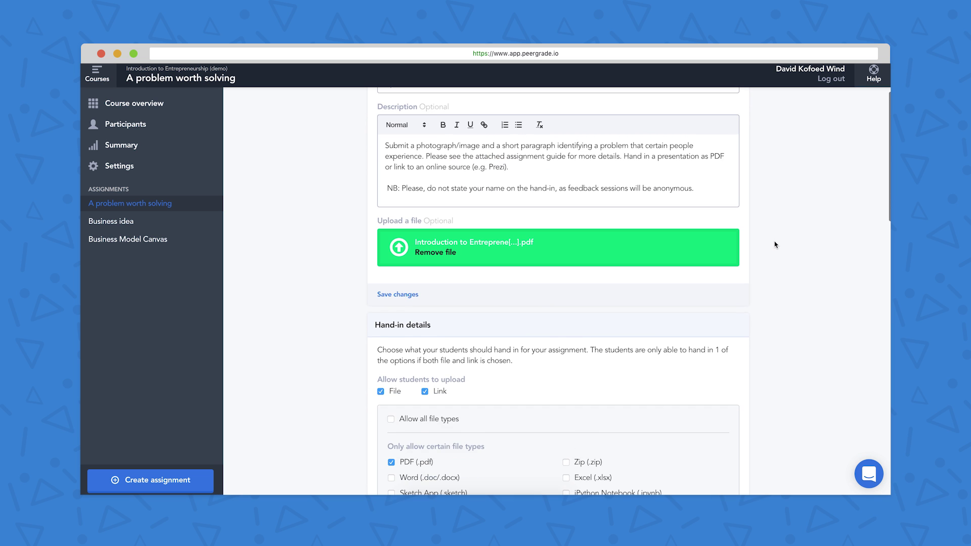
scroll(775, 245, down, 5)
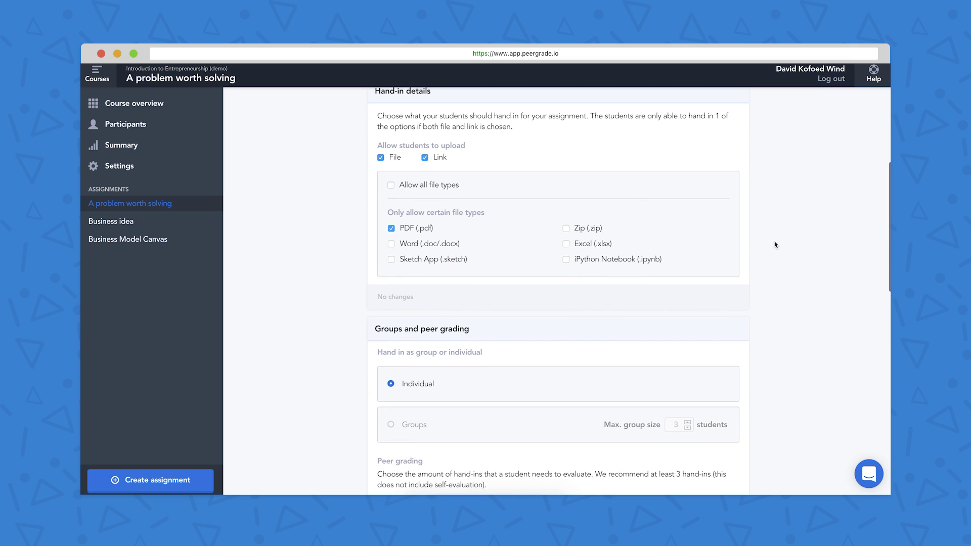
scroll(775, 245, down, 6)
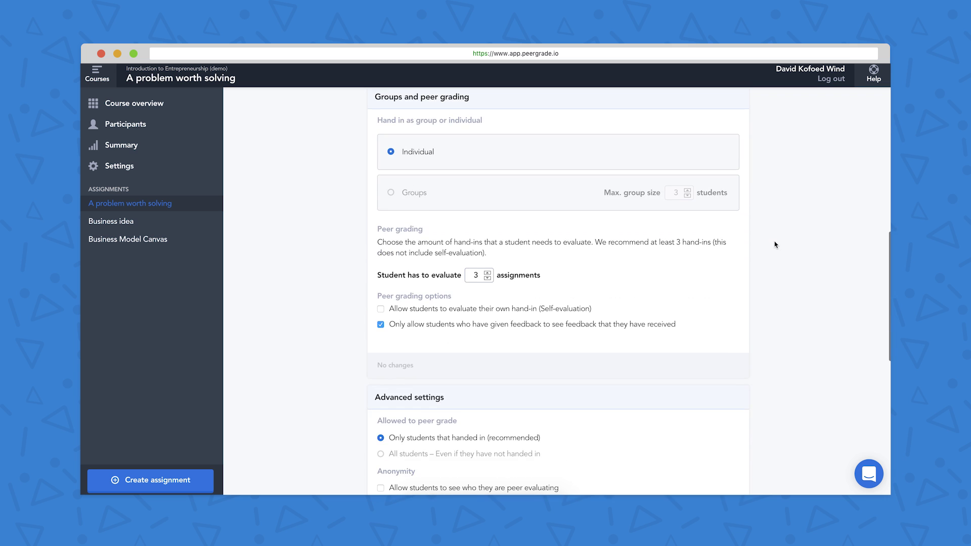
scroll(775, 245, down, 5)
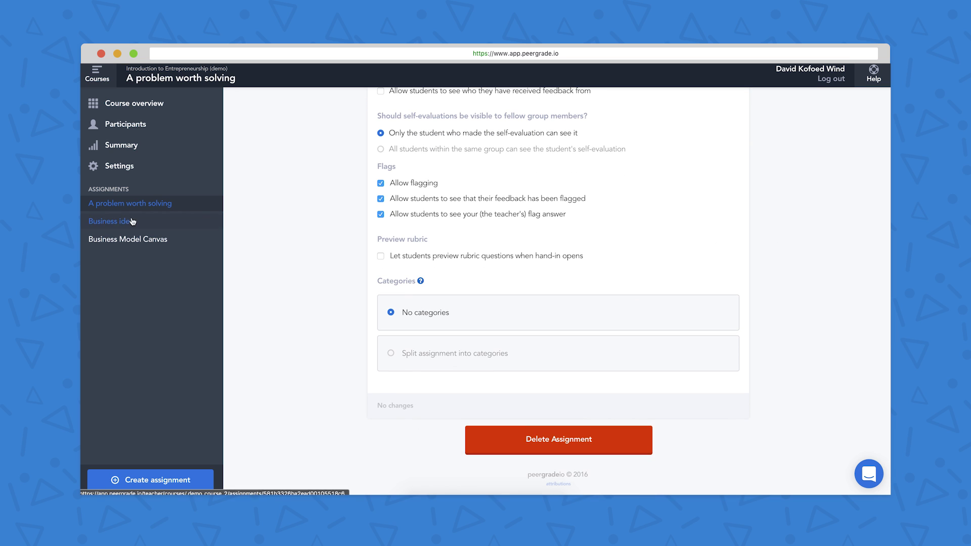
click(141, 104)
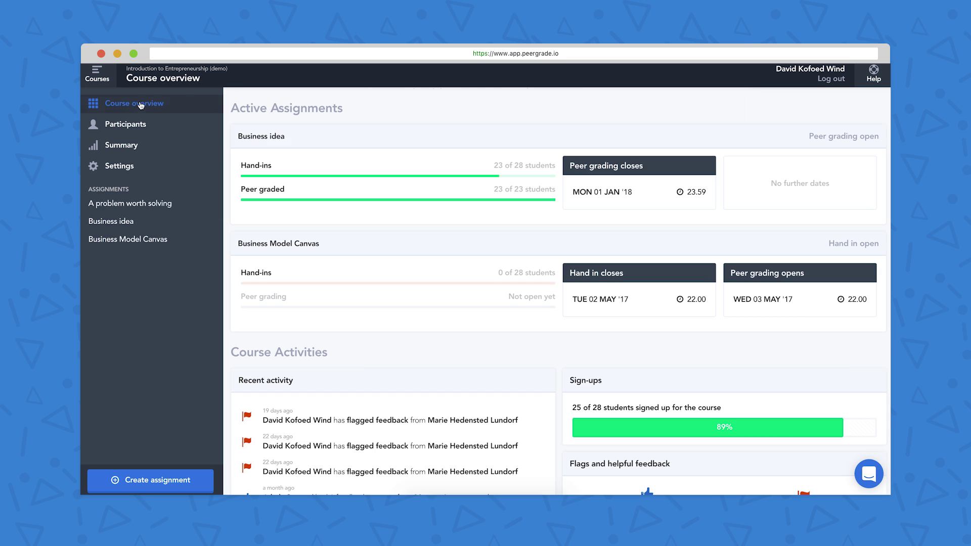
Open the course Summary: 68 helpful feedback, 3 unresolved flags, 24 hand-ins, 24 of 24 evaluations.
click(121, 148)
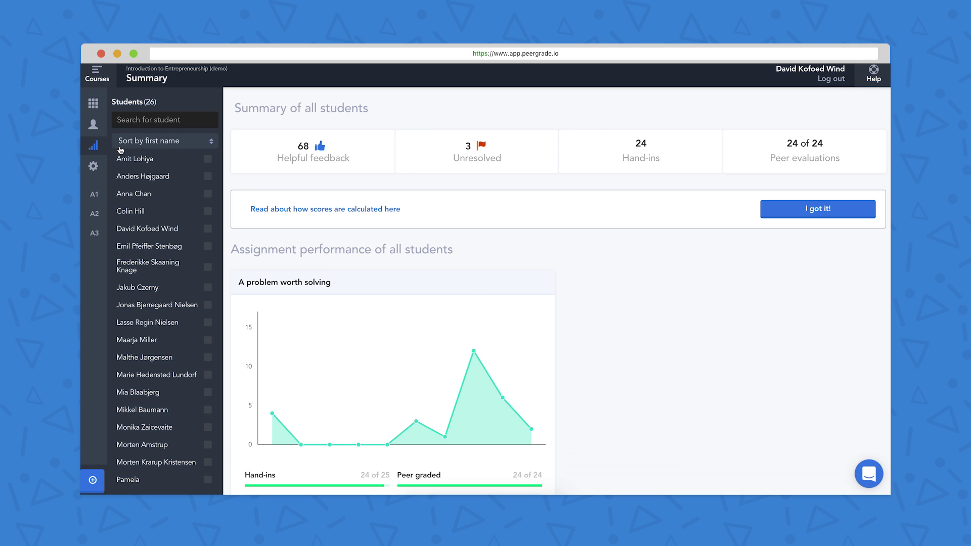
Open one student's summary and review their feedback and hand-in performance (68%, rank 23 of 26).
click(132, 211)
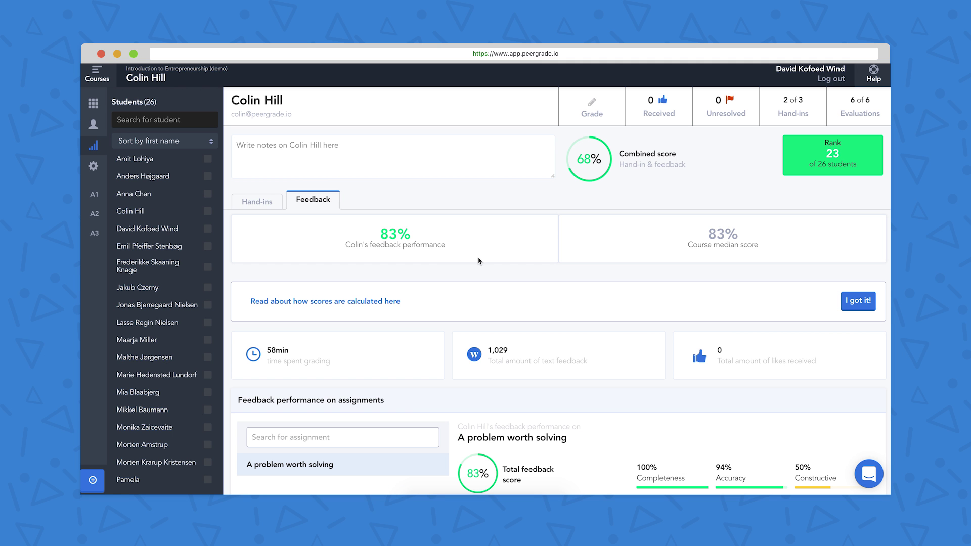
scroll(478, 261, down, 5)
scroll(291, 218, up, 5)
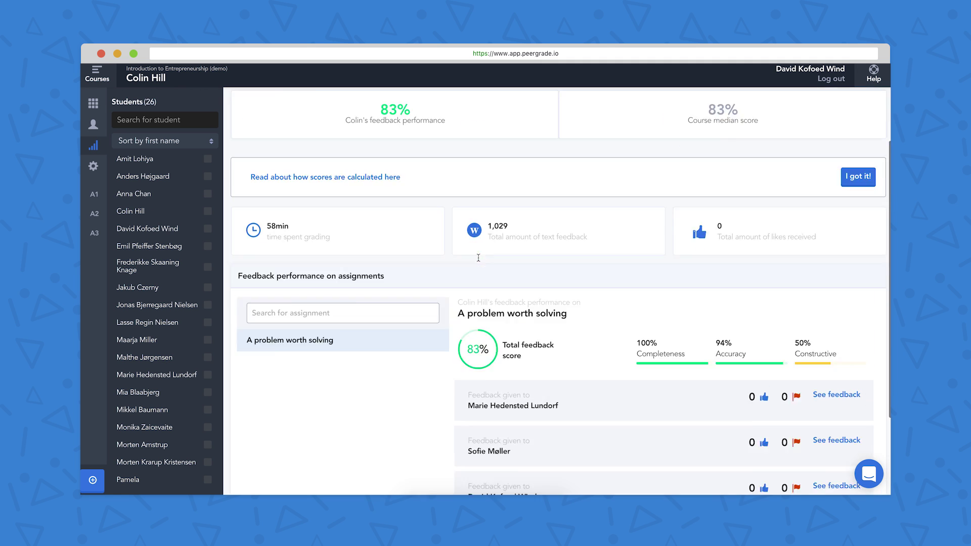
click(258, 202)
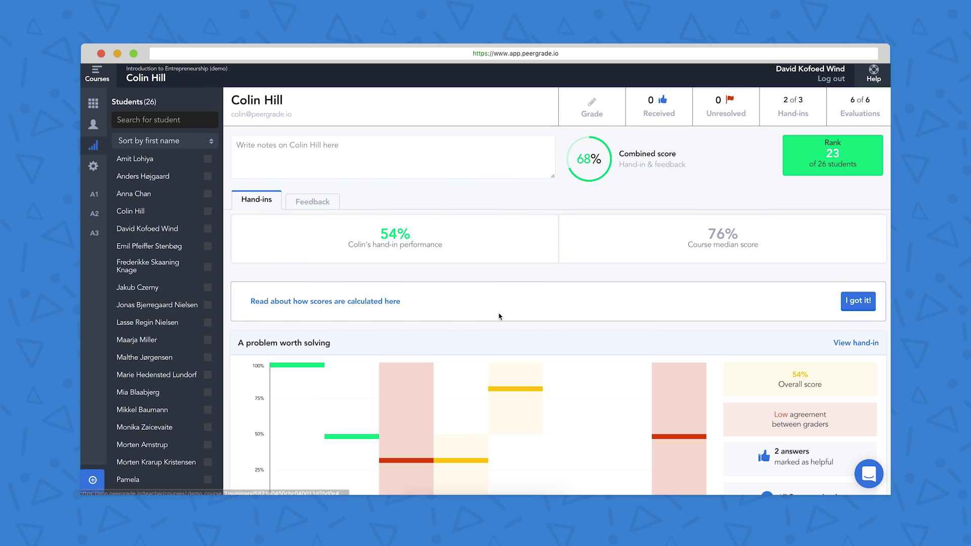
scroll(499, 317, down, 1)
scroll(499, 317, down, 4)
scroll(498, 319, up, 5)
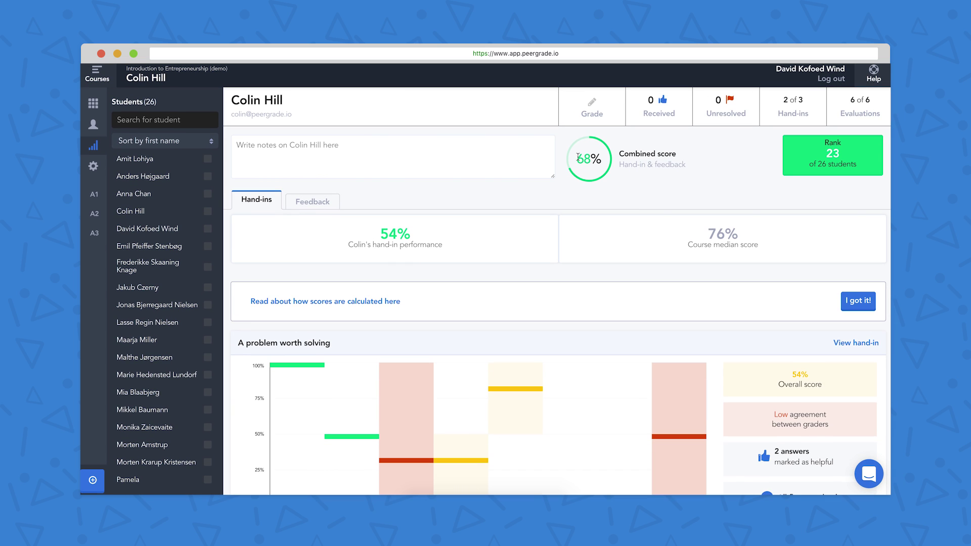
Leave the student's grade empty and go back to the course overview.
click(592, 102)
click(385, 153)
click(94, 107)
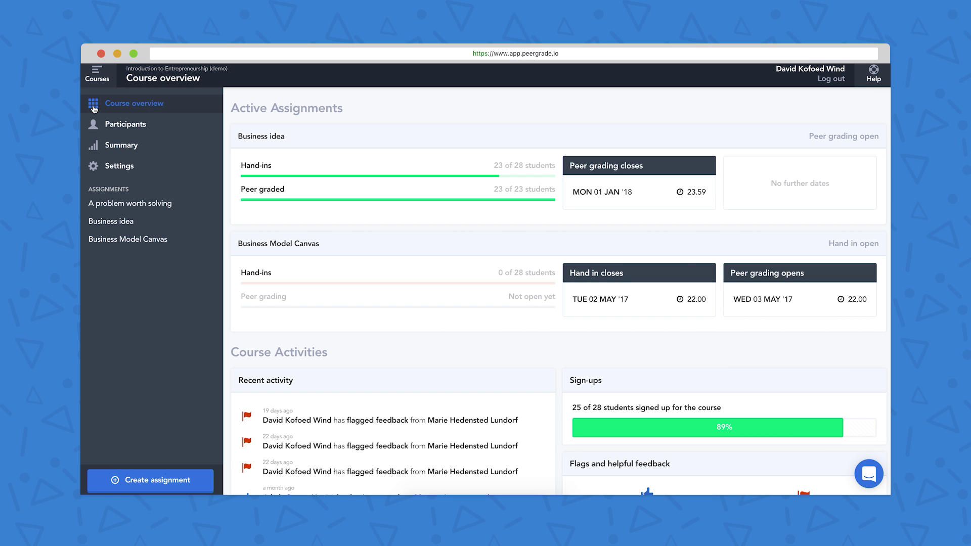